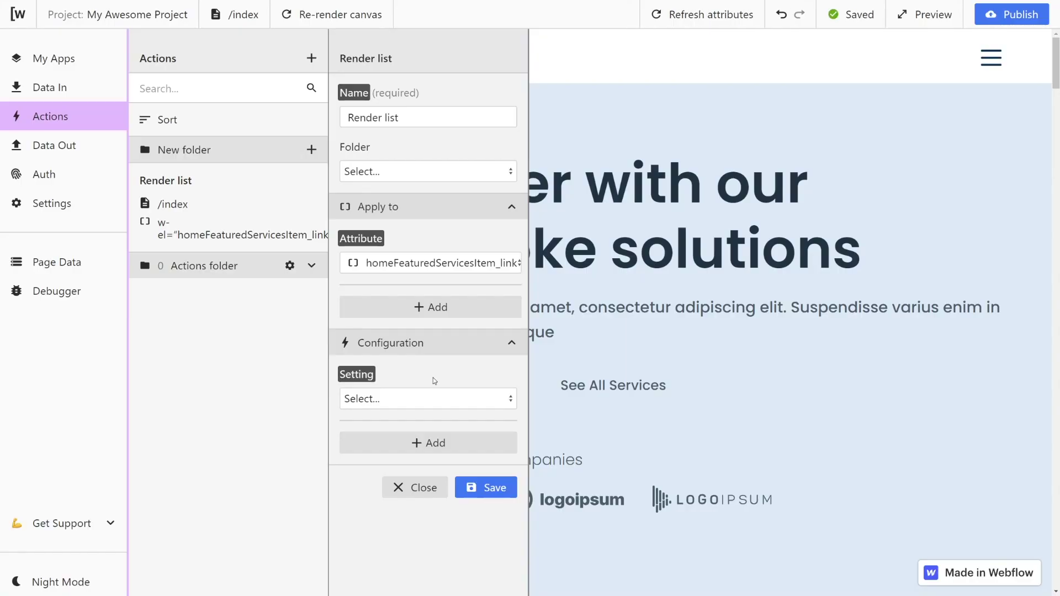
{"action": "left_click", "coordinate": [433, 399]}
{"action": "scroll", "coordinate": [419, 500], "scroll_direction": "down", "scroll_amount": 2}
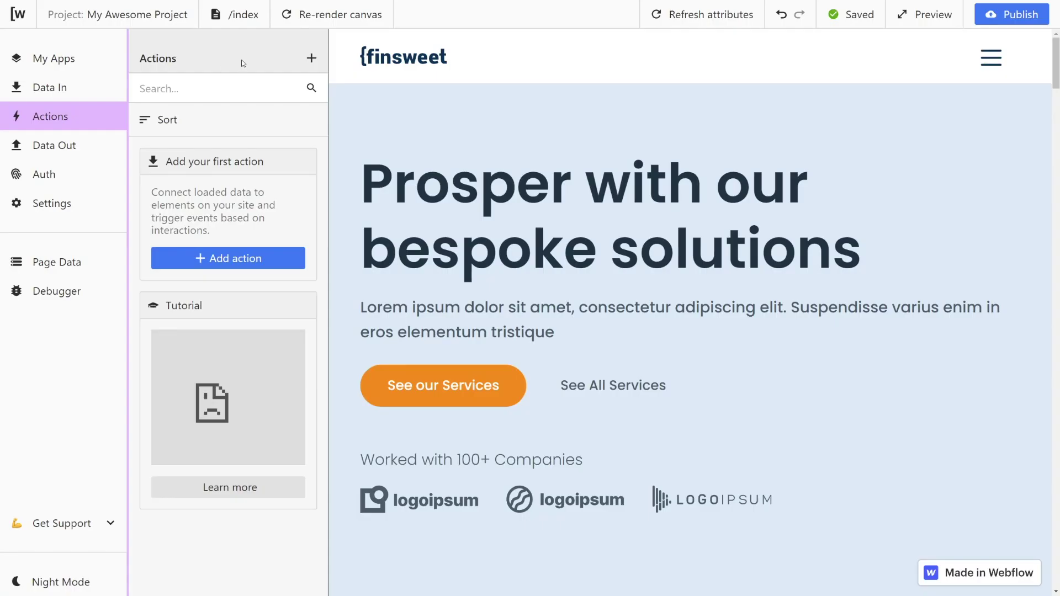
- Create a new action named "My First action" and assign it to the Actions folder
{"action": "left_click", "coordinate": [312, 58]}
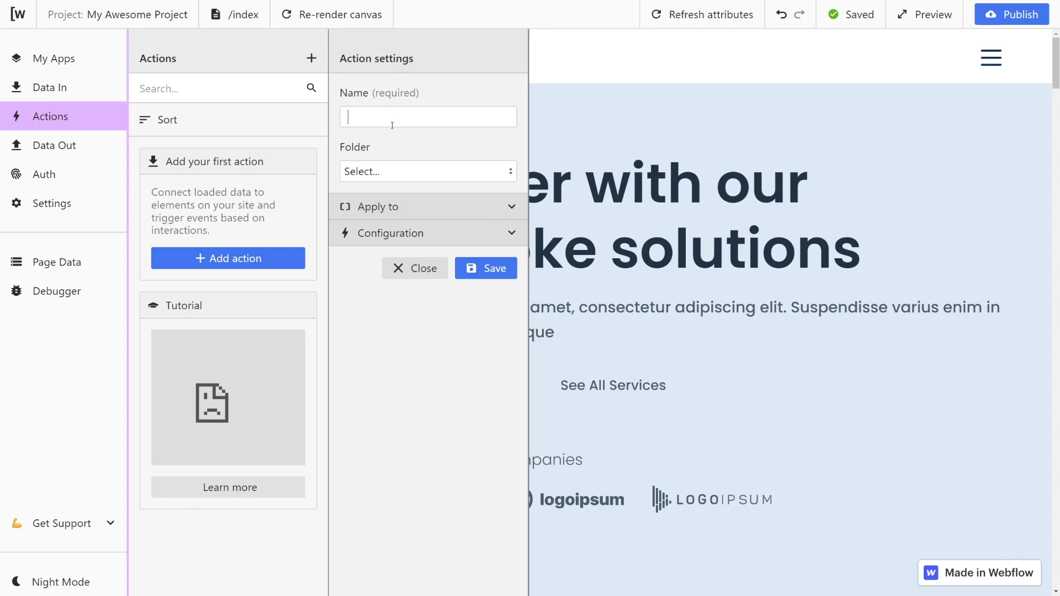
{"action": "type", "text": "My First action"}
{"action": "left_click", "coordinate": [406, 171]}
{"action": "left_click", "coordinate": [407, 199]}
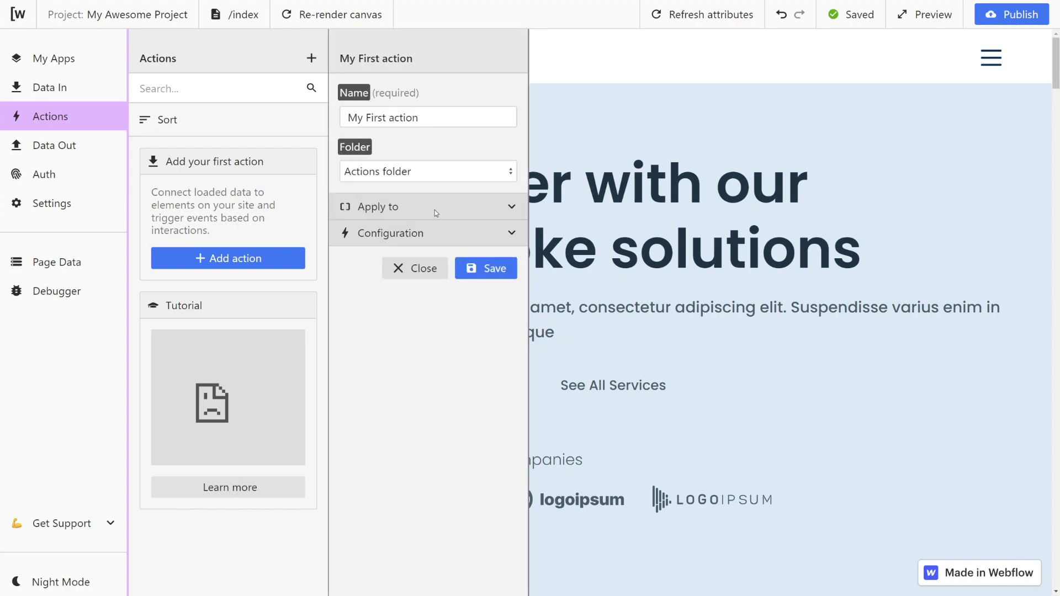
- Apply My First action to the homeFeaturedServicesItem_link attribute
{"action": "left_click", "coordinate": [479, 212]}
{"action": "left_click", "coordinate": [426, 239]}
{"action": "left_click", "coordinate": [425, 263]}
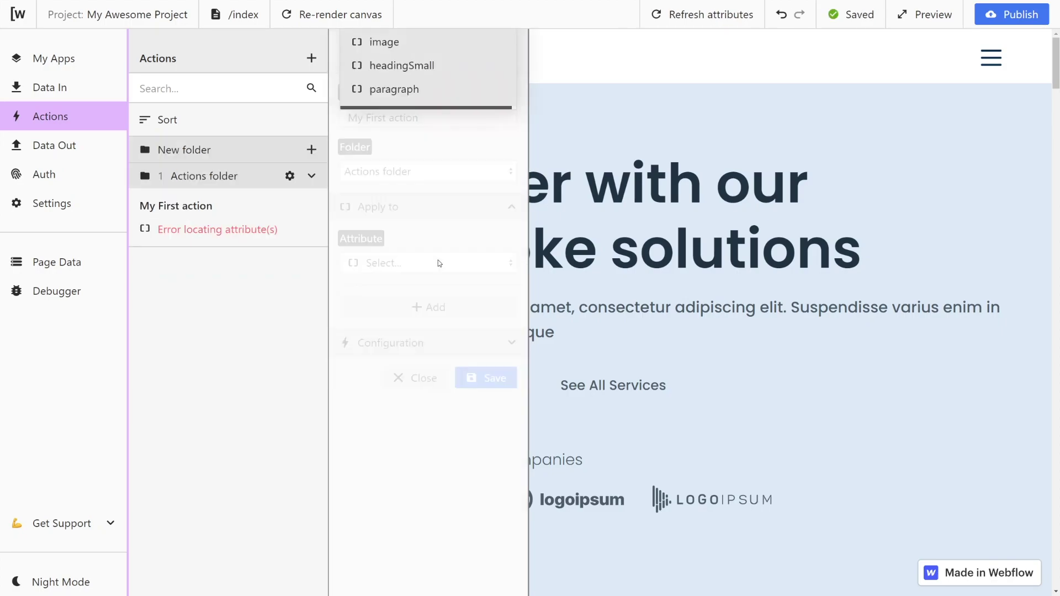
{"action": "left_click", "coordinate": [411, 291]}
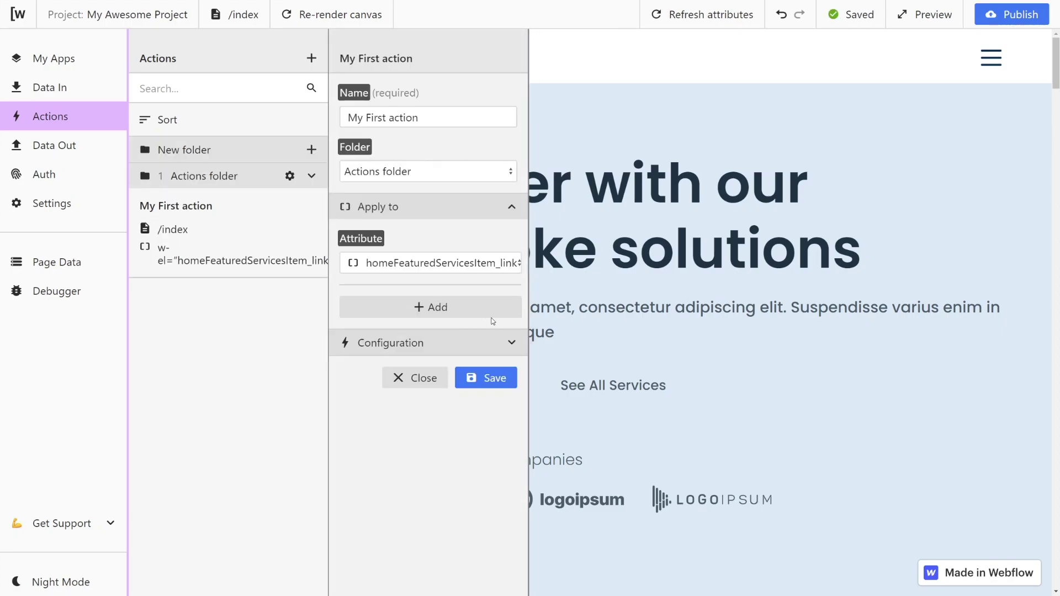
- Add a configuration entry to My First action and set it to On click
{"action": "left_click", "coordinate": [426, 347]}
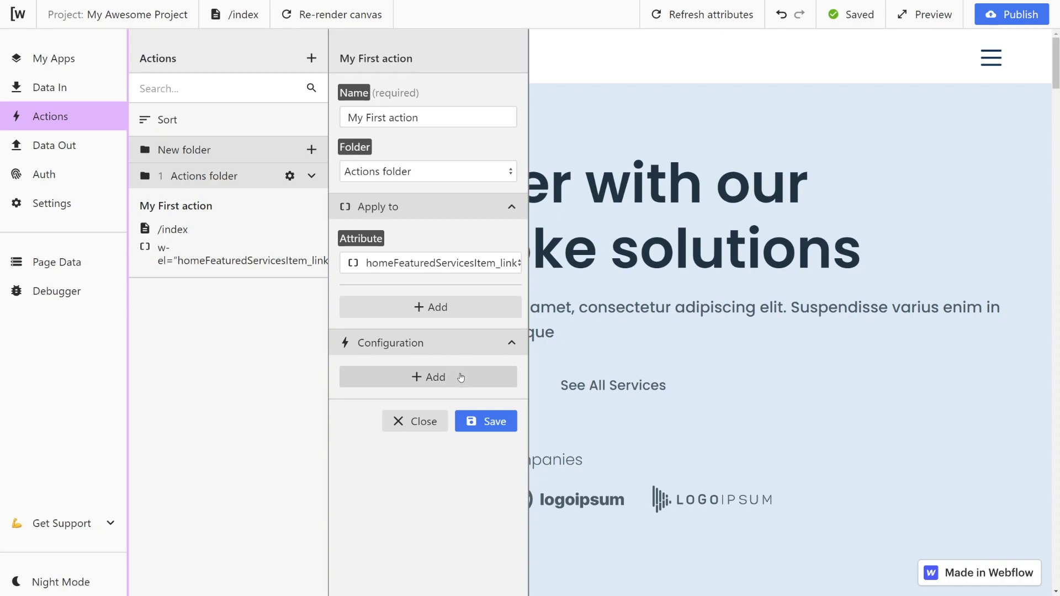
{"action": "left_click", "coordinate": [490, 390]}
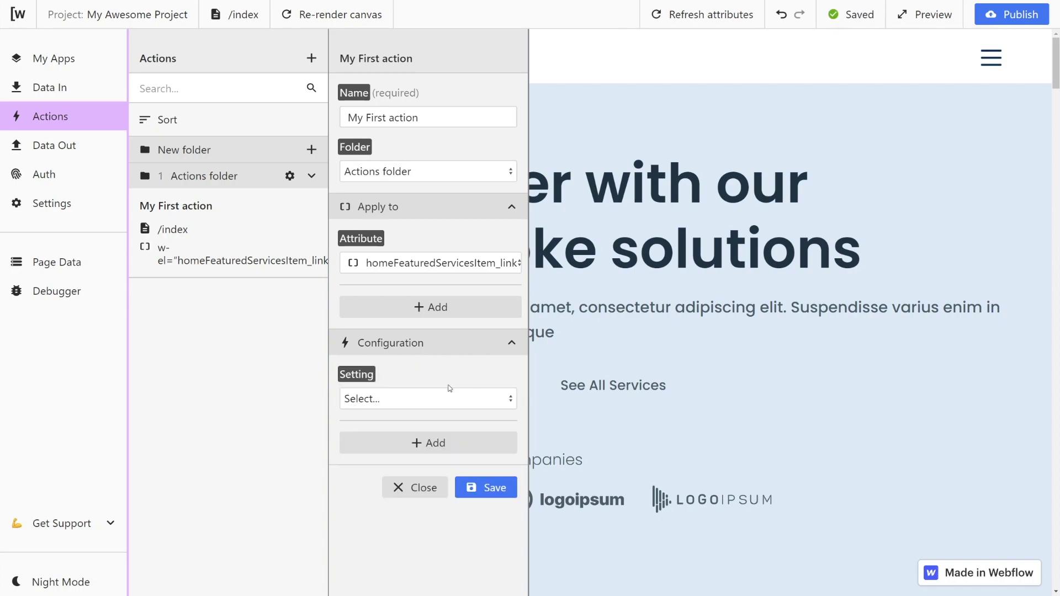
{"action": "left_click", "coordinate": [509, 401]}
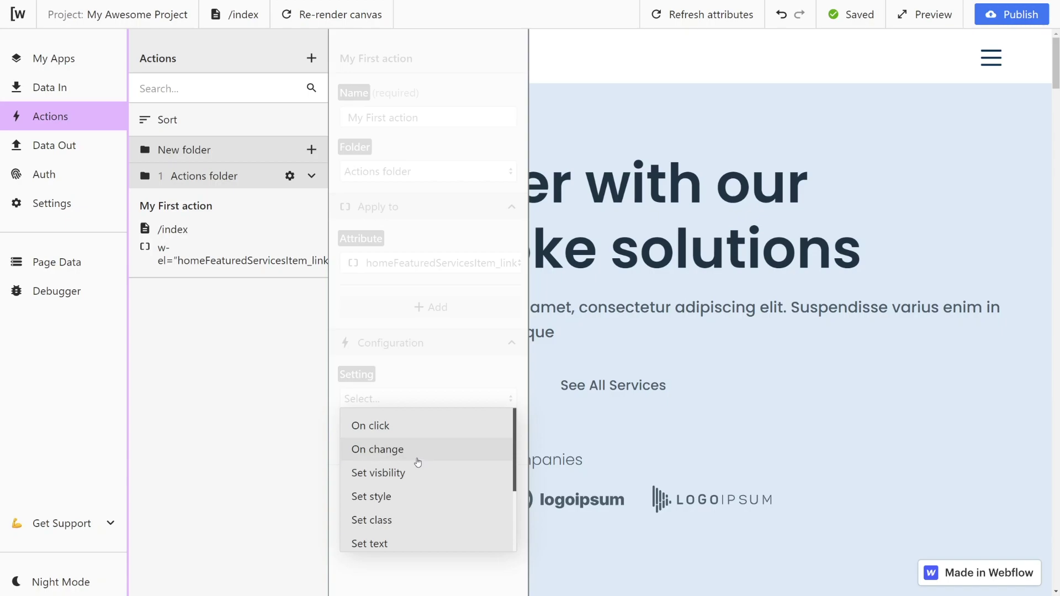
{"action": "left_click", "coordinate": [432, 430]}
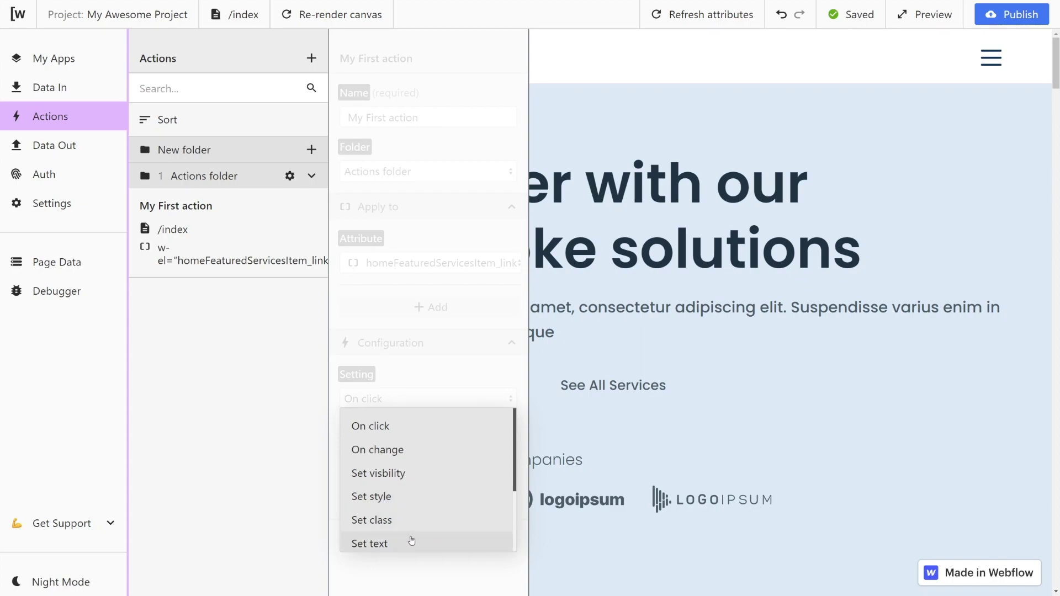
- Switch the action's configuration setting to Set visbility and from that to Add parameter to link
{"action": "scroll", "coordinate": [417, 537], "scroll_direction": "down", "scroll_amount": 1}
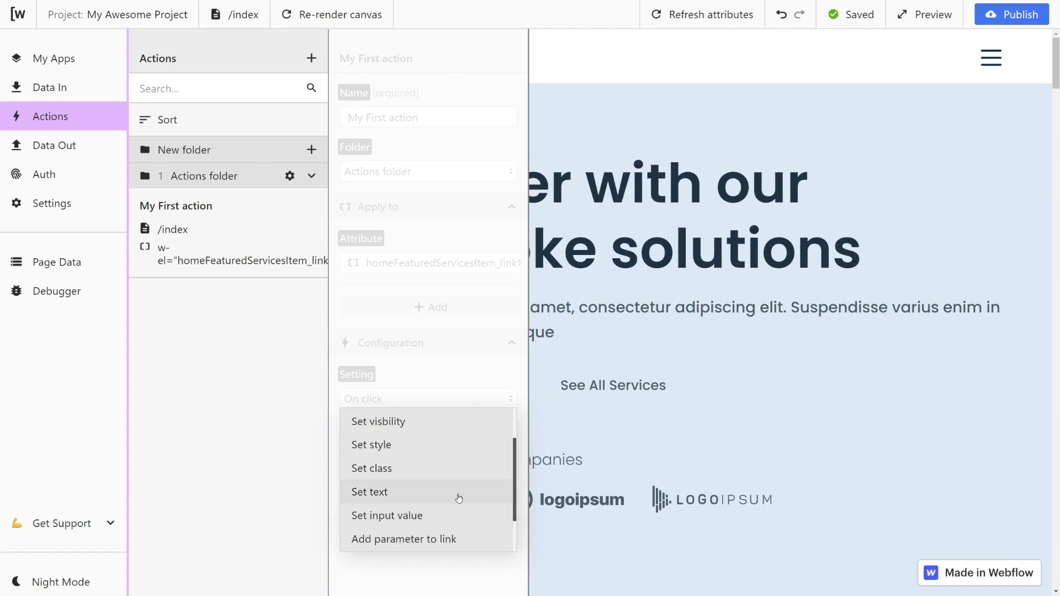
{"action": "left_click", "coordinate": [454, 423]}
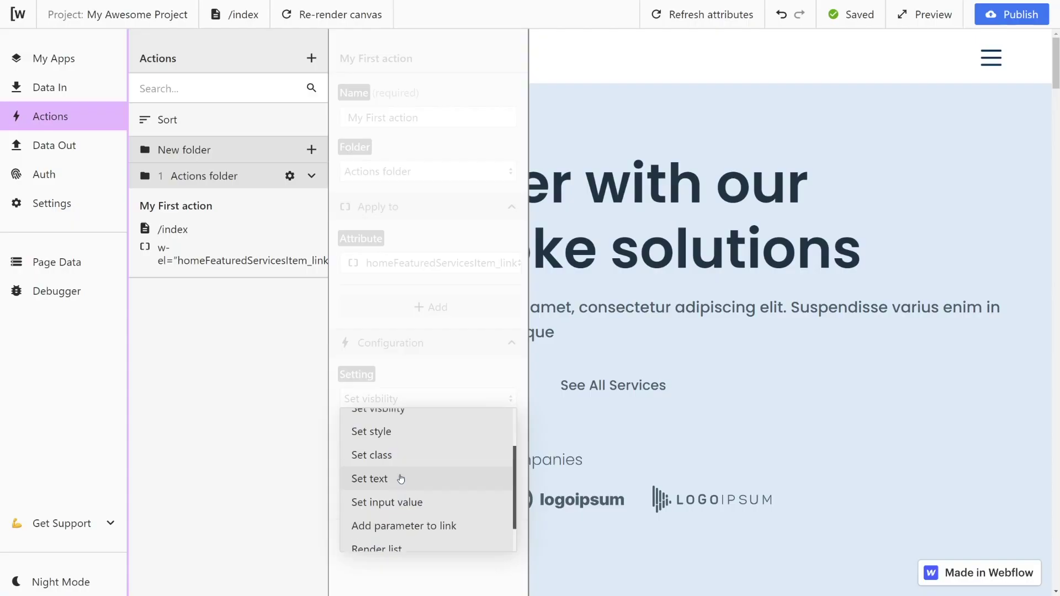
{"action": "scroll", "coordinate": [438, 544], "scroll_direction": "up", "scroll_amount": 1}
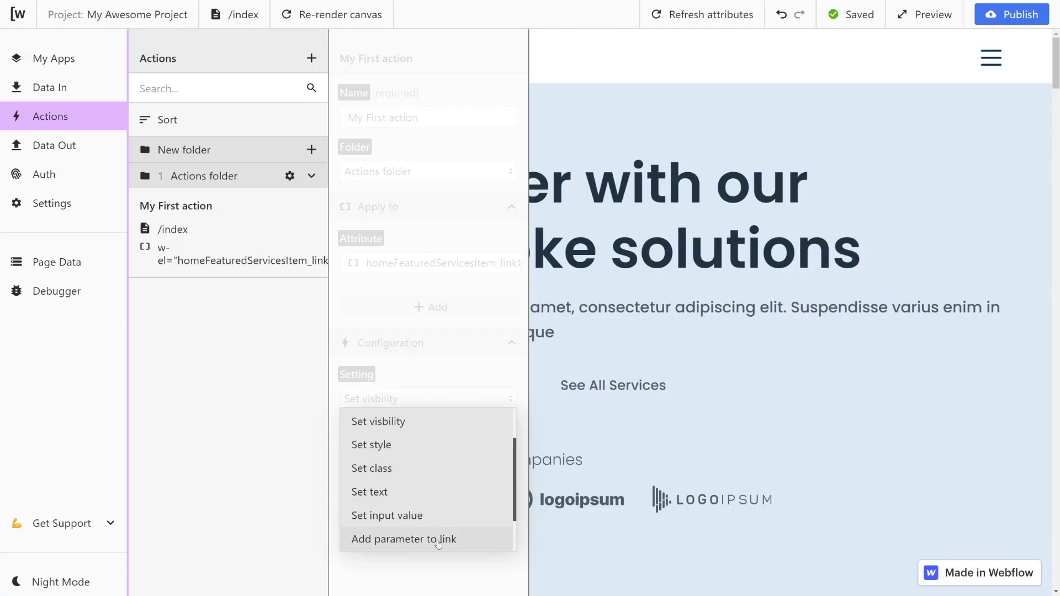
{"action": "left_click", "coordinate": [438, 540]}
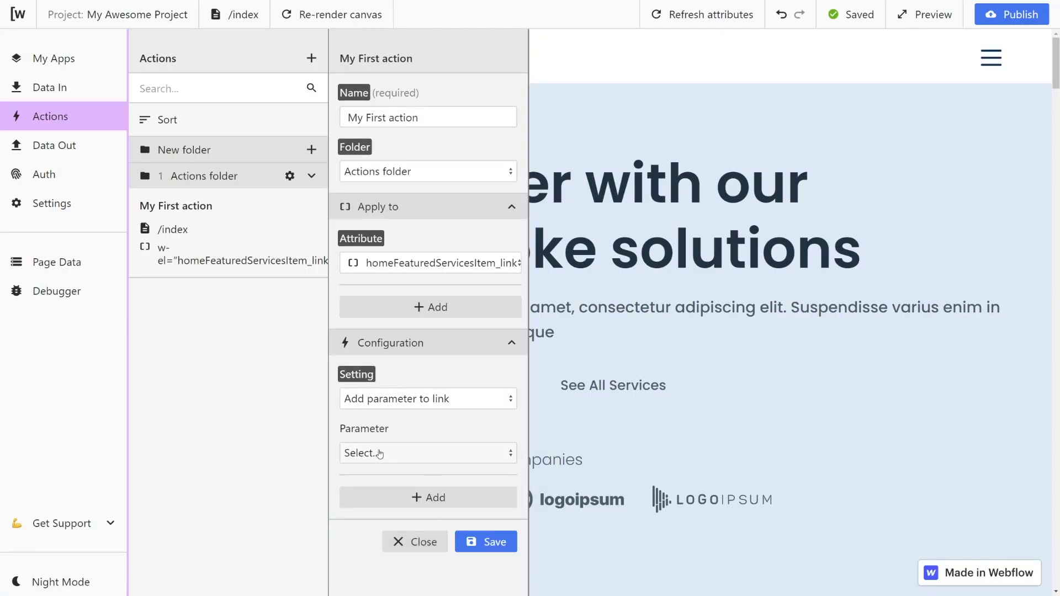
- Add a navigation parameter named "My Param" in the page data
{"action": "left_click", "coordinate": [70, 262]}
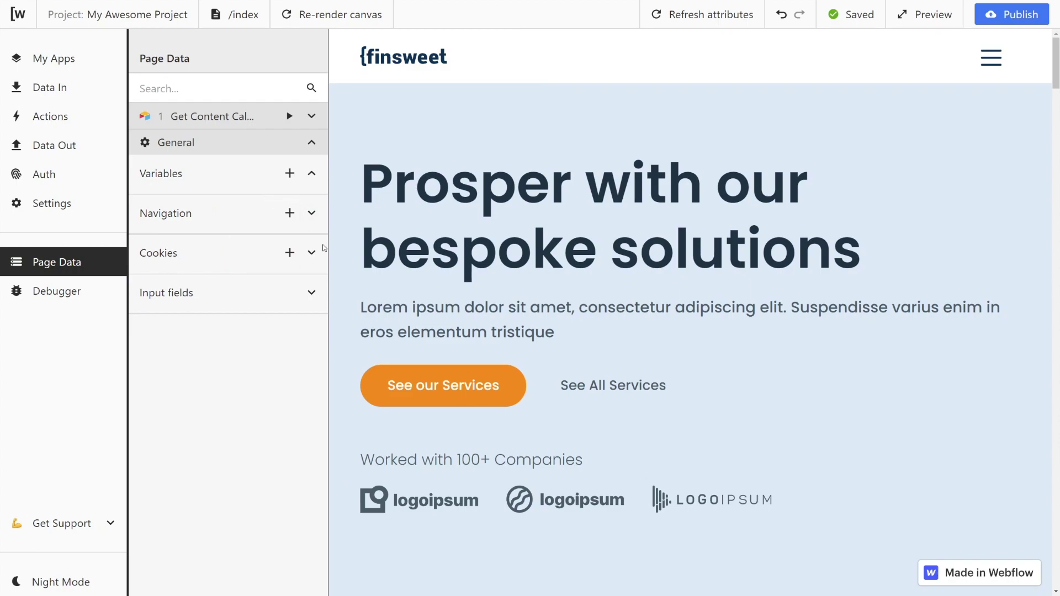
{"action": "left_click", "coordinate": [289, 213]}
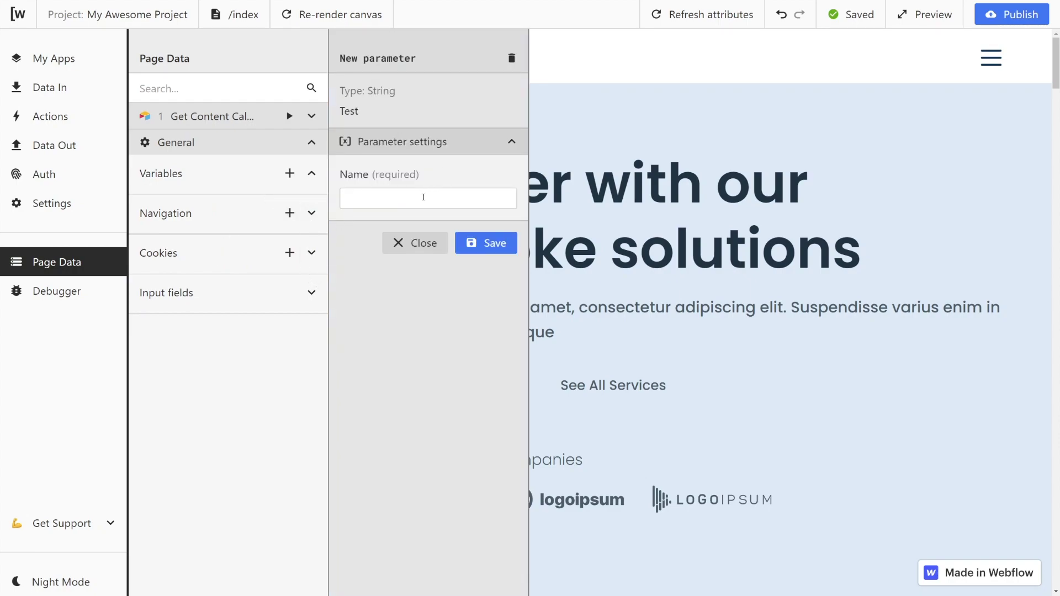
{"action": "type", "text": "My Param"}
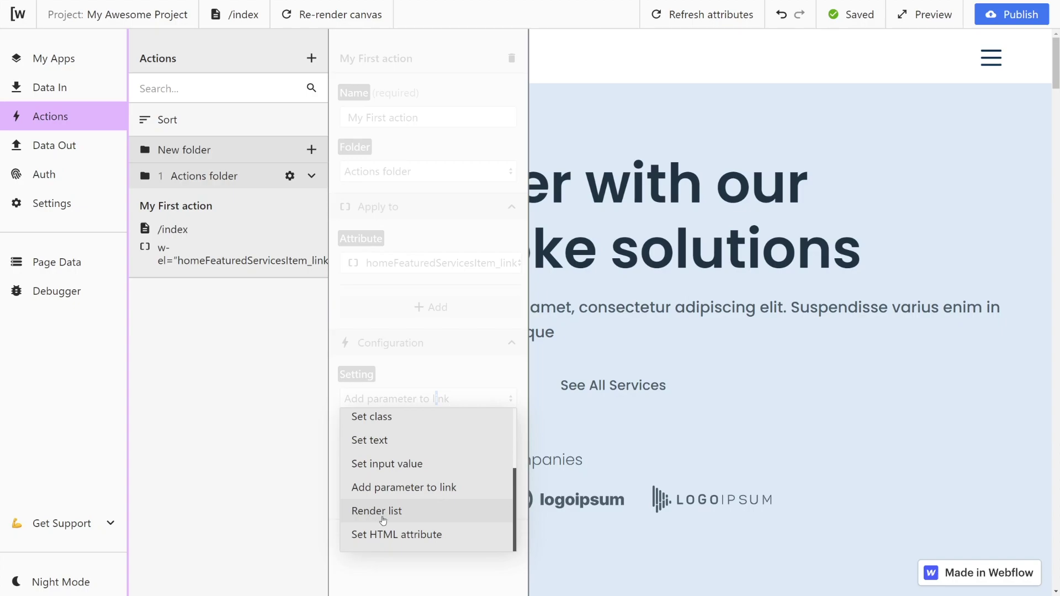
- Switch My First action's configuration setting to Render list and from that to Set HTML attribute
{"action": "left_click", "coordinate": [392, 512]}
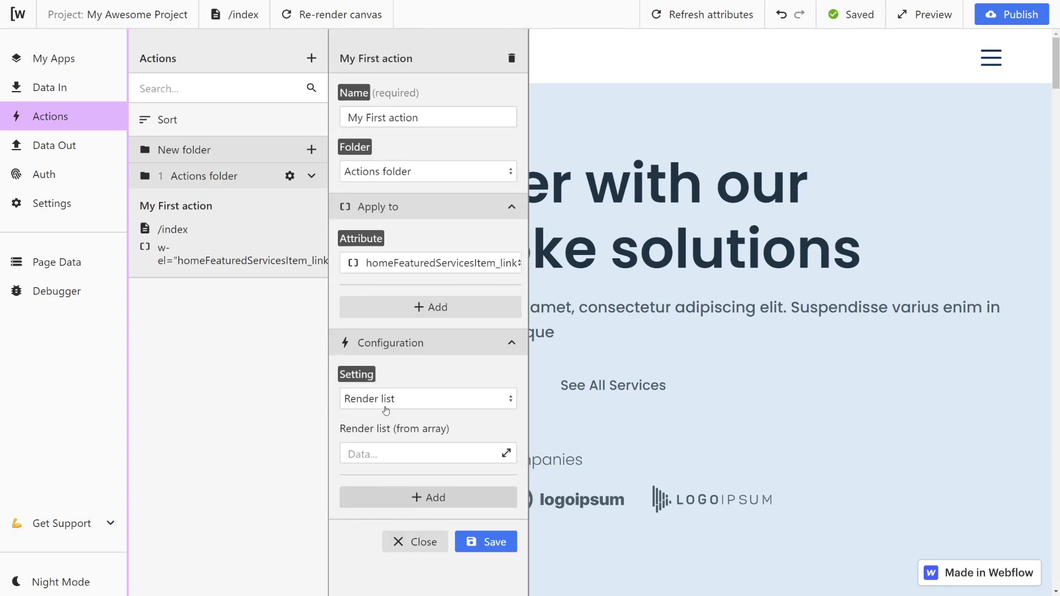
{"action": "left_click", "coordinate": [385, 407]}
{"action": "scroll", "coordinate": [415, 497], "scroll_direction": "down", "scroll_amount": 2}
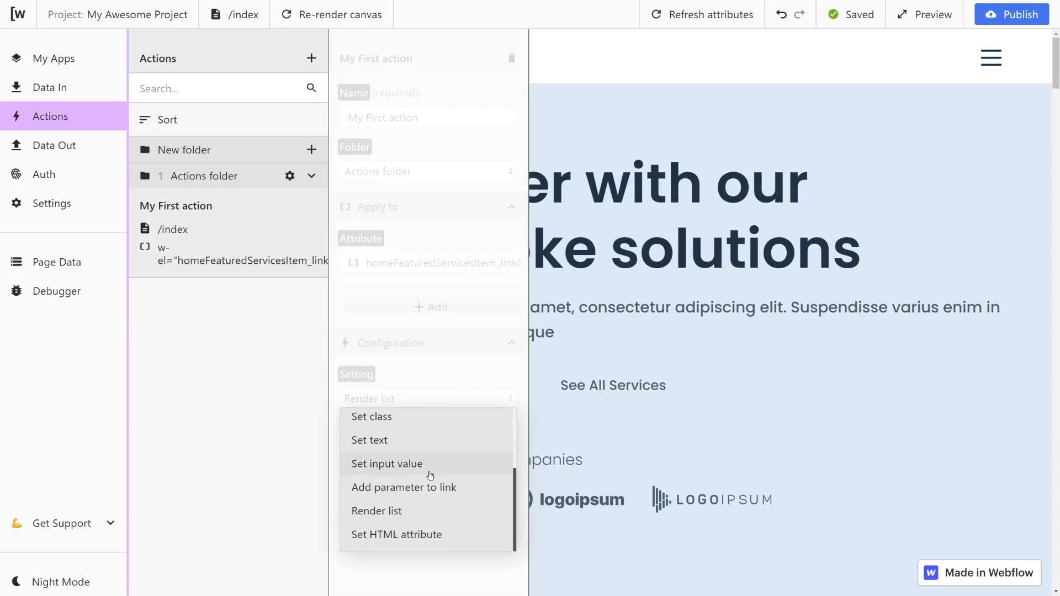
{"action": "left_click", "coordinate": [391, 535]}
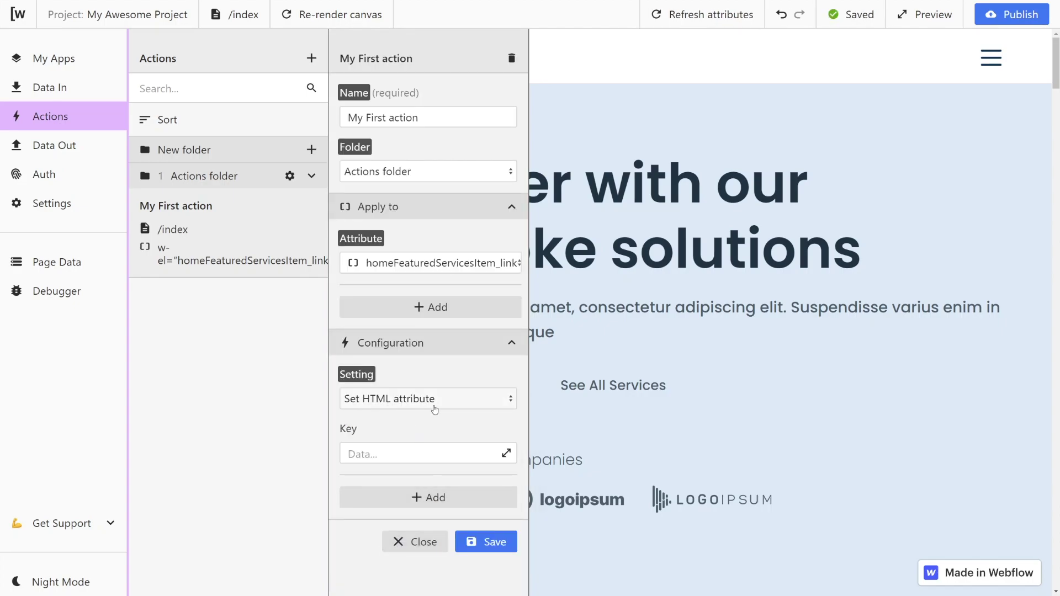
{"action": "left_click", "coordinate": [431, 544]}
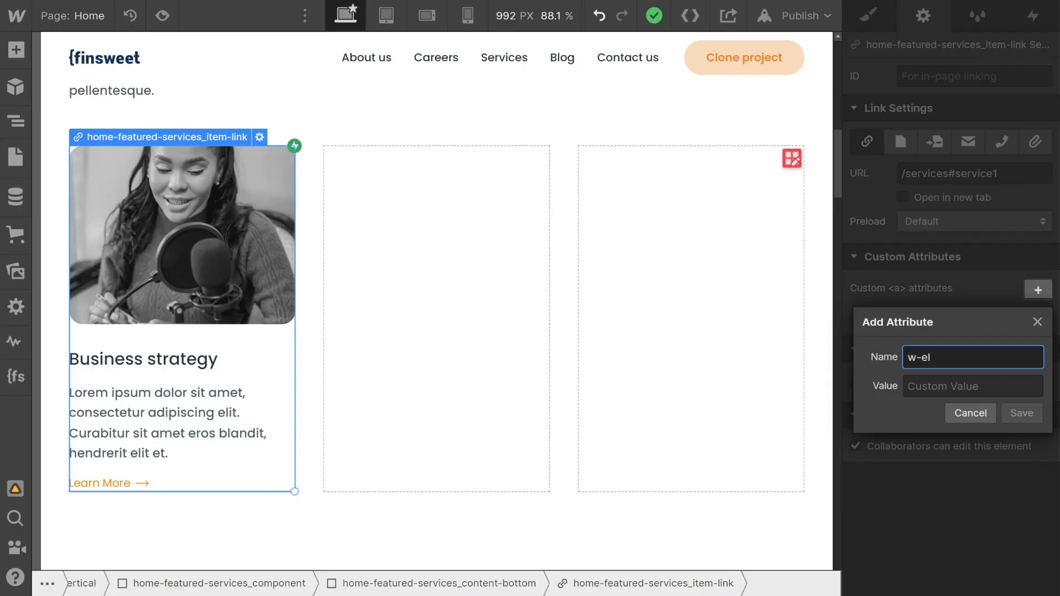
- In the Webflow Designer, start the value of the services item link's w-el custom attribute
{"action": "left_click", "coordinate": [973, 384]}
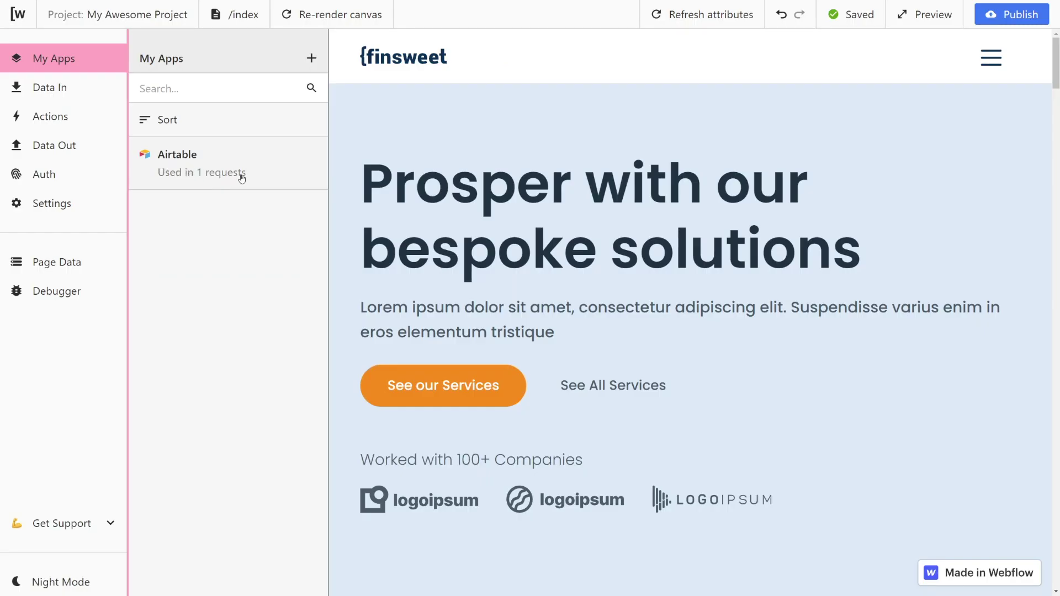
- Review the Airtable app connection and examine the response data of the Get Content Calendar request
{"action": "left_click", "coordinate": [253, 163]}
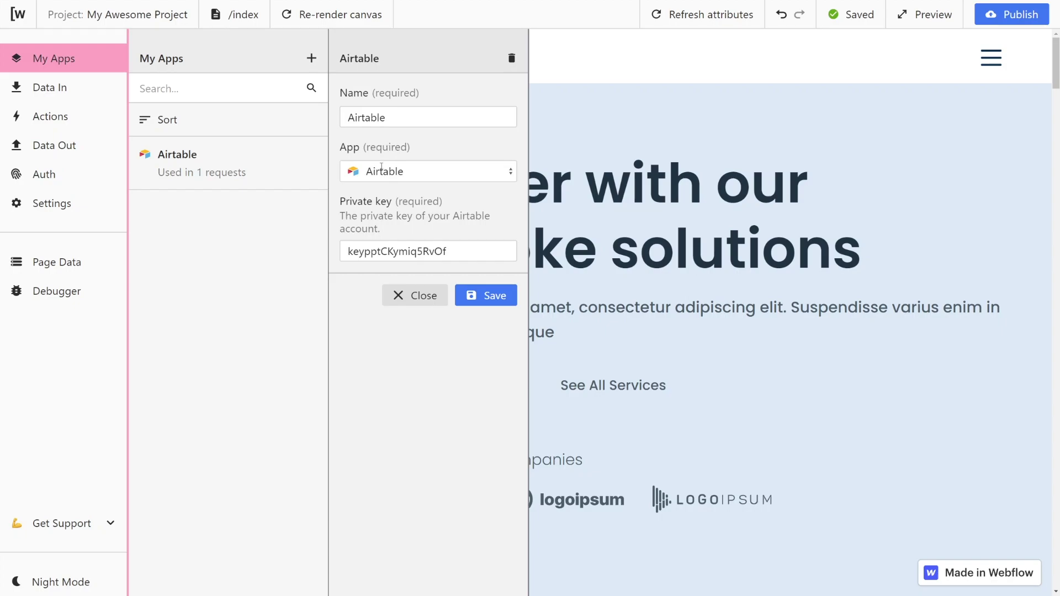
{"action": "left_click", "coordinate": [67, 97]}
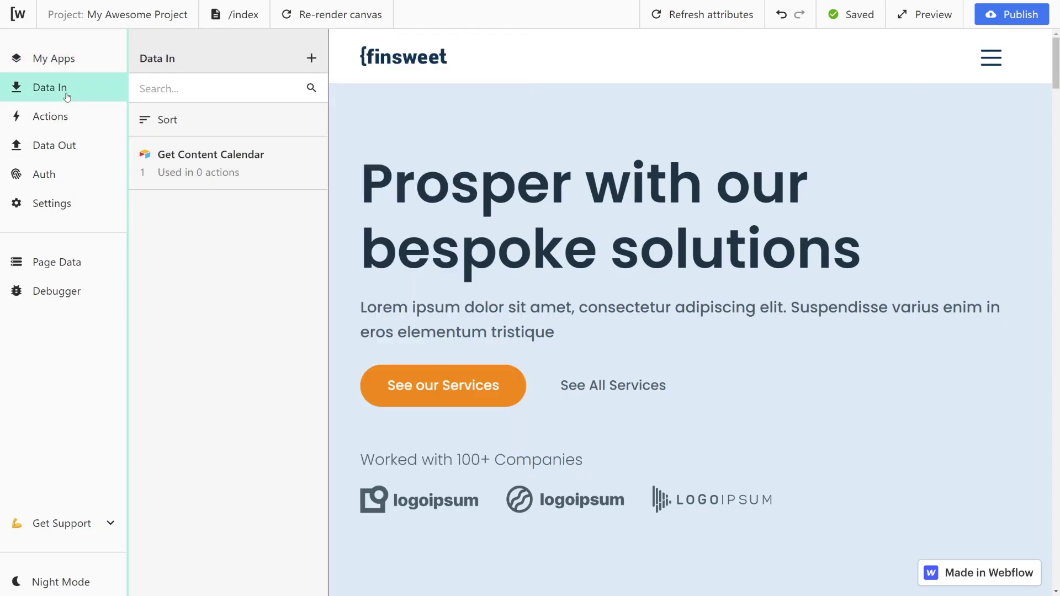
{"action": "left_click", "coordinate": [282, 177]}
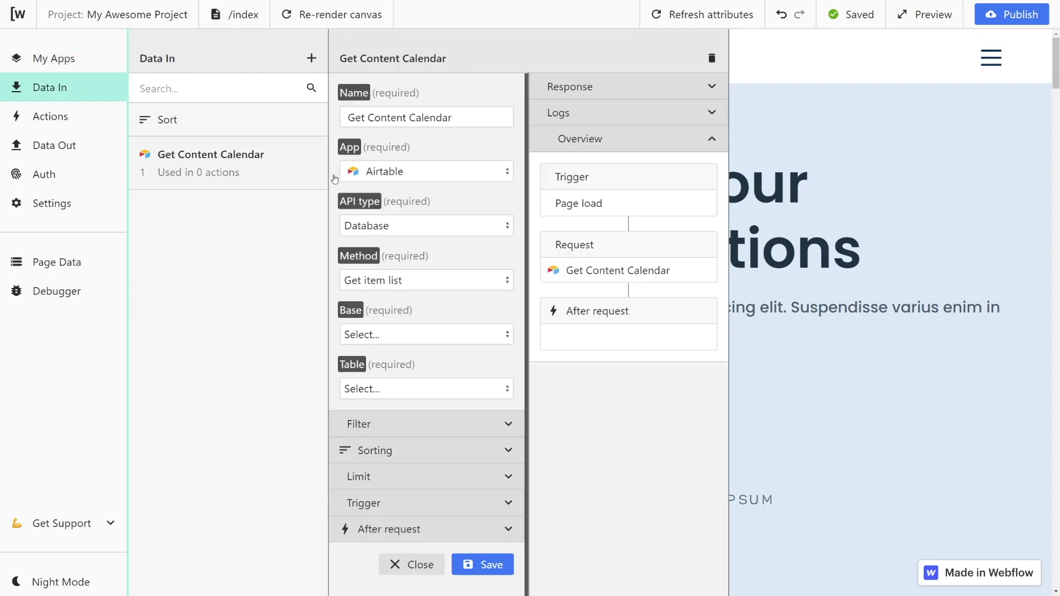
{"action": "left_click", "coordinate": [711, 87]}
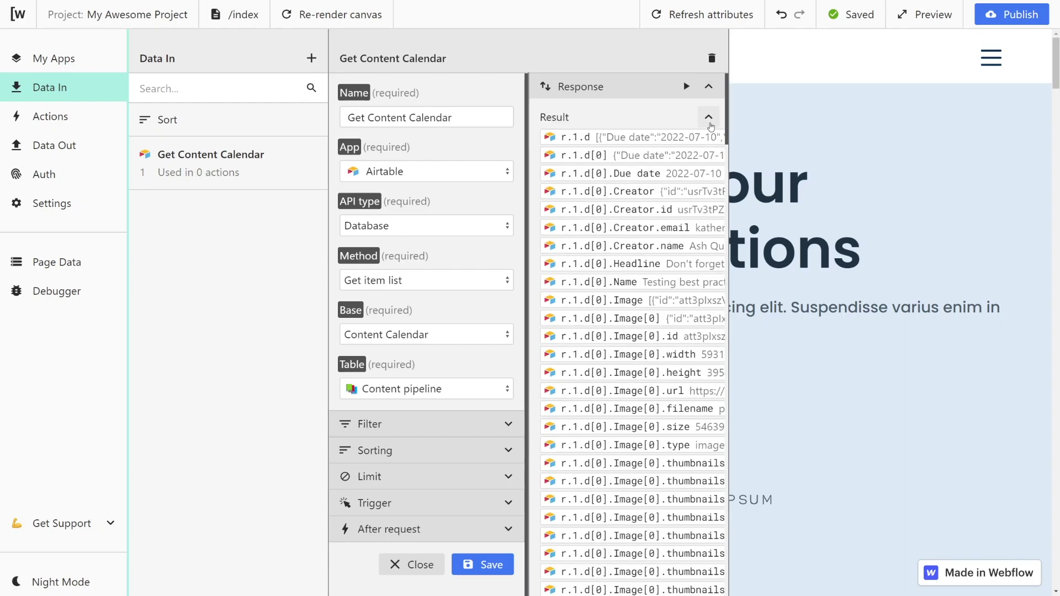
{"action": "scroll", "coordinate": [705, 119], "scroll_direction": "down", "scroll_amount": 5}
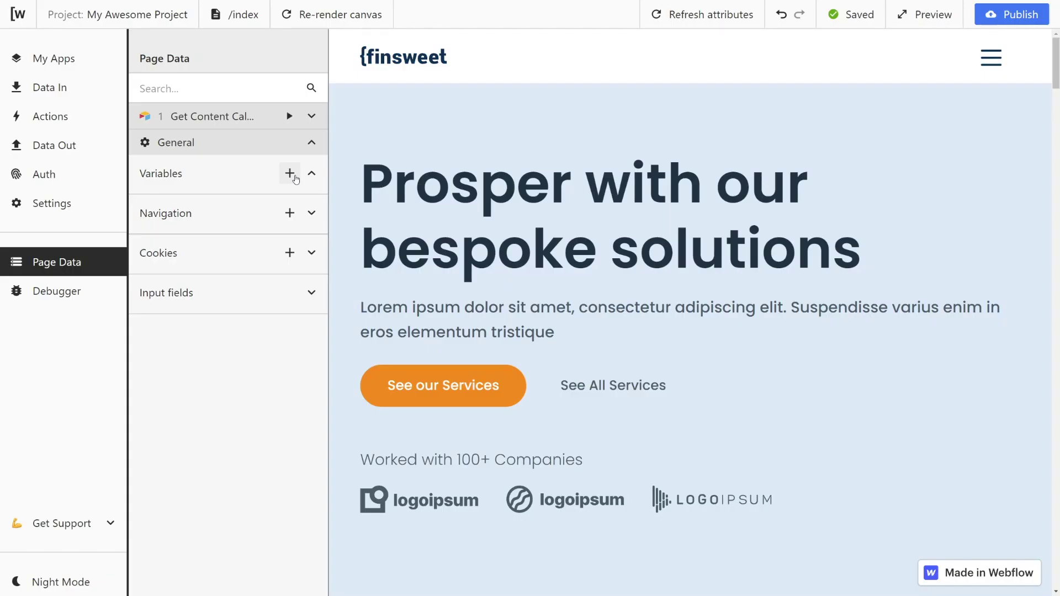
- Create a page data variable named "Iterator" with an empty initial value and save it
{"action": "left_click", "coordinate": [288, 176]}
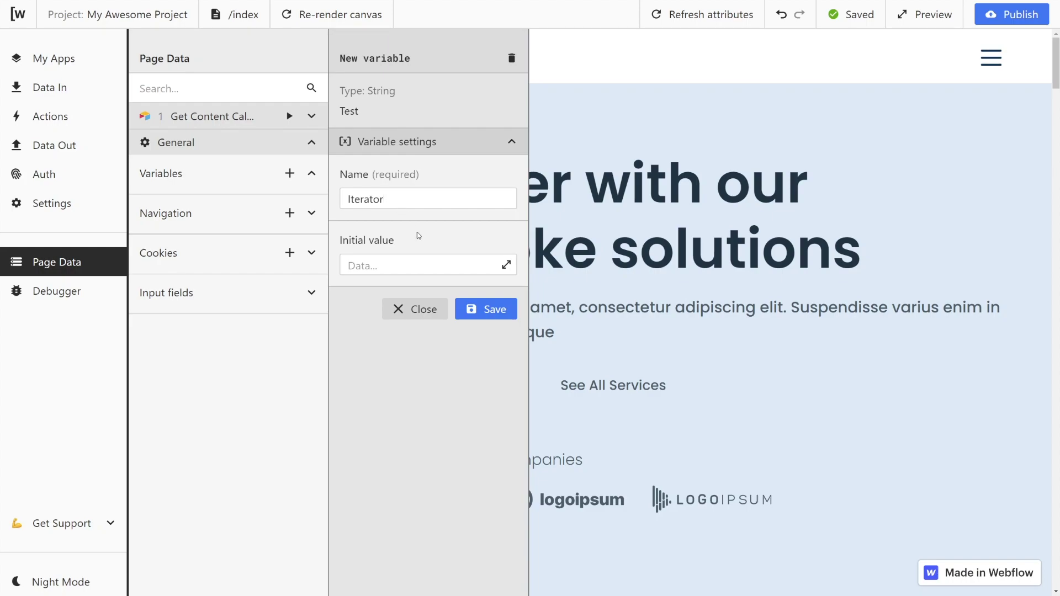
{"action": "left_click", "coordinate": [489, 310]}
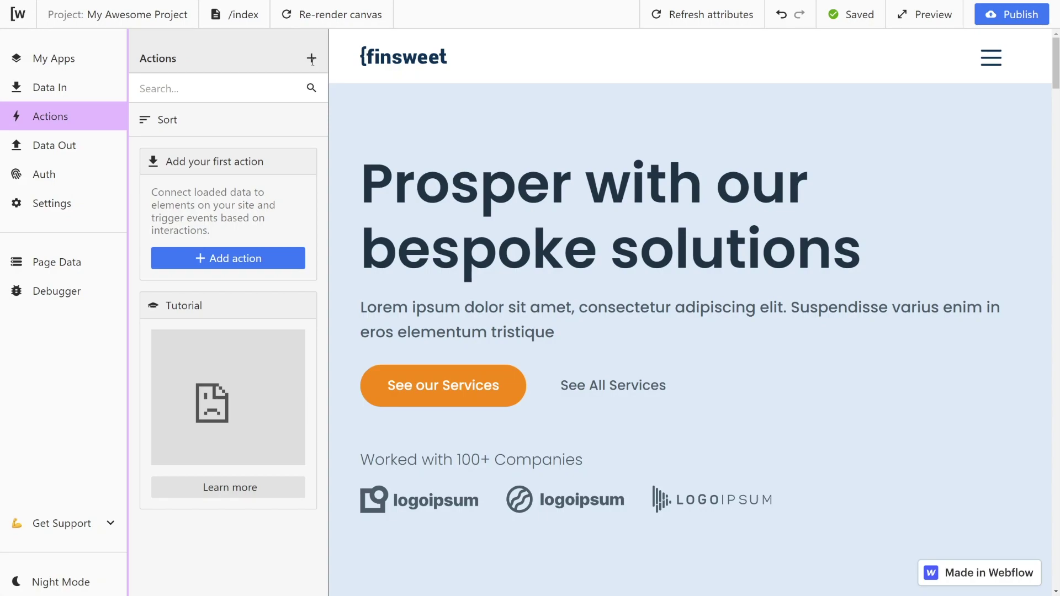
- Create a new action named "Render list" and apply it to the homeFeaturedServicesItem_link attribute
{"action": "left_click", "coordinate": [312, 59]}
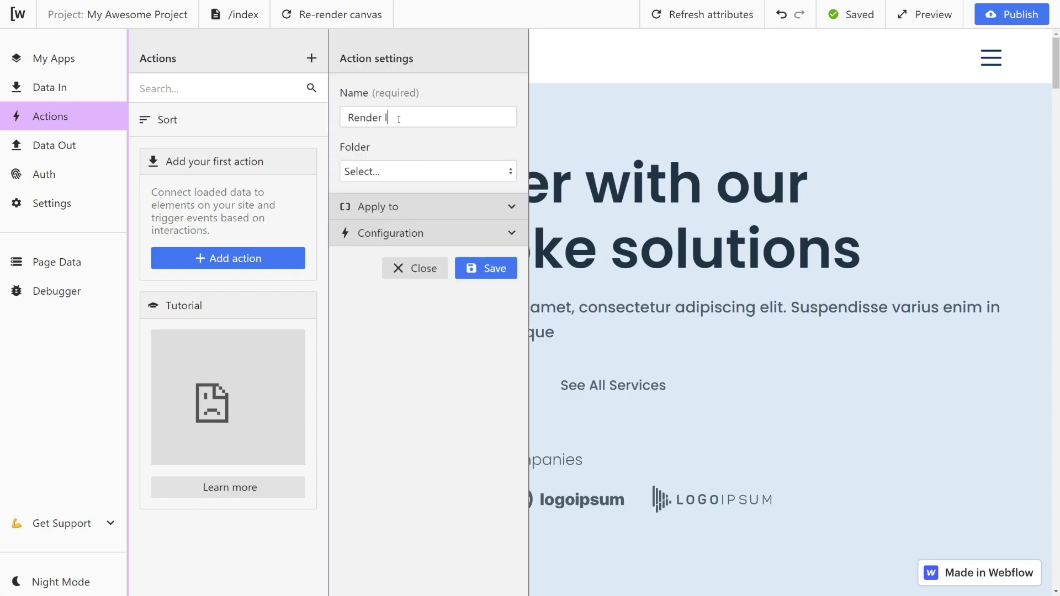
{"action": "left_click", "coordinate": [508, 206]}
{"action": "left_click", "coordinate": [470, 241]}
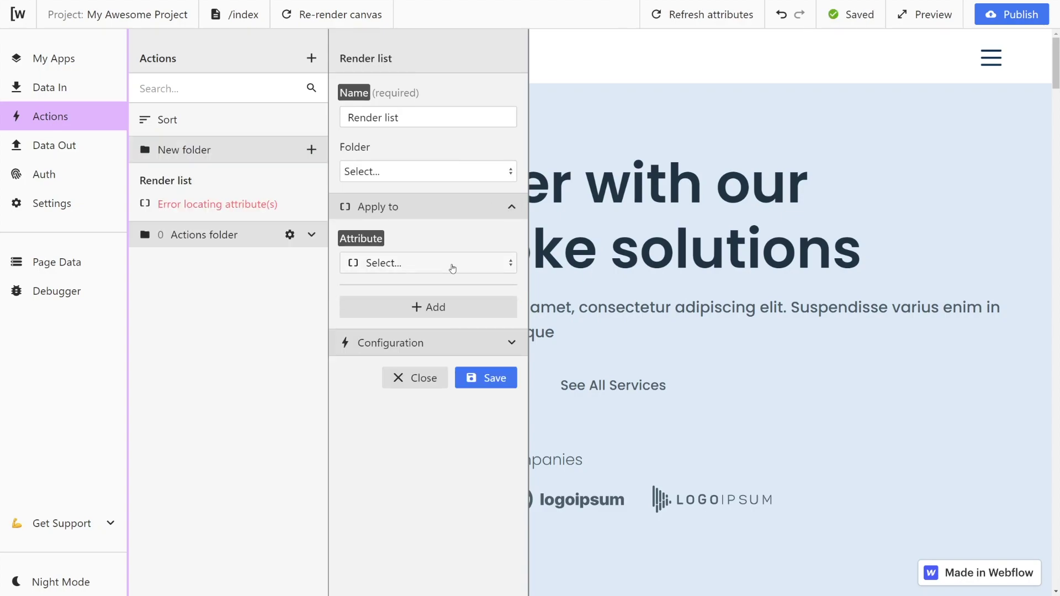
{"action": "left_click", "coordinate": [447, 265]}
{"action": "left_click", "coordinate": [425, 288]}
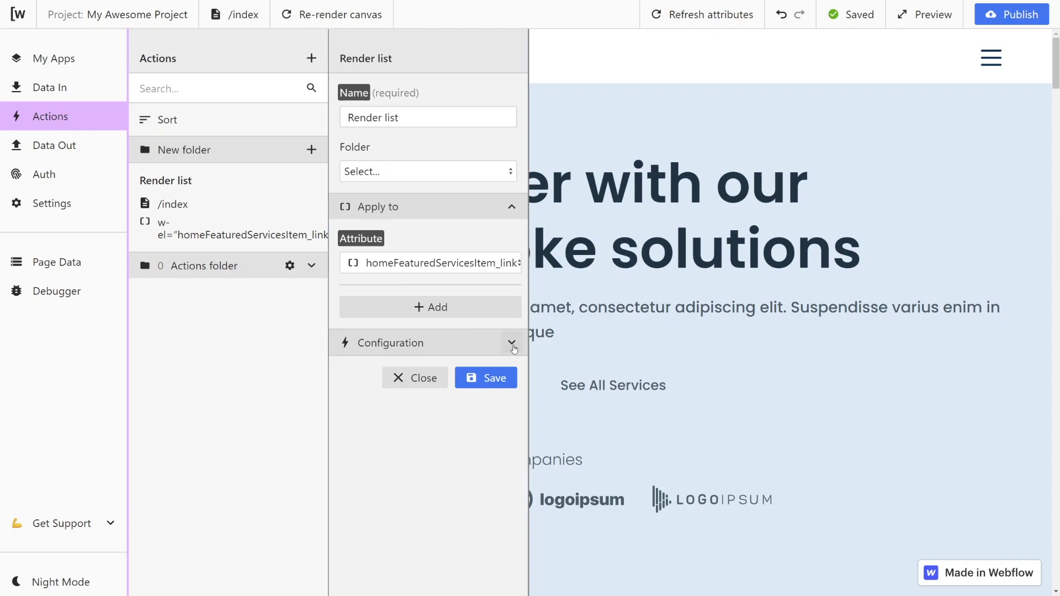
- Add a configuration entry to the new action and choose Render list as its setting
{"action": "left_click", "coordinate": [512, 344]}
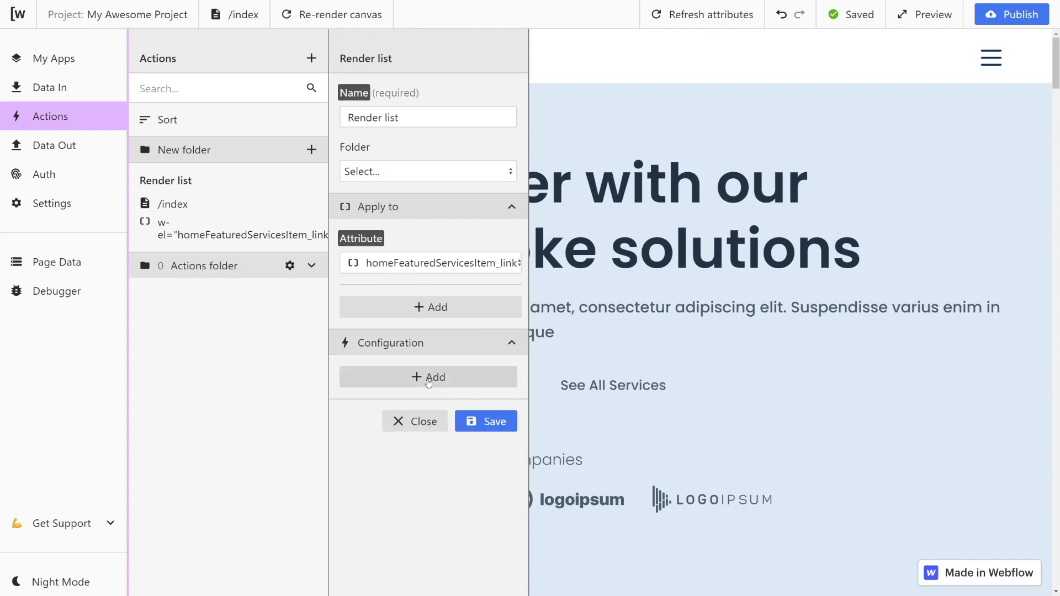
{"action": "left_click", "coordinate": [428, 379]}
{"action": "left_click", "coordinate": [434, 400]}
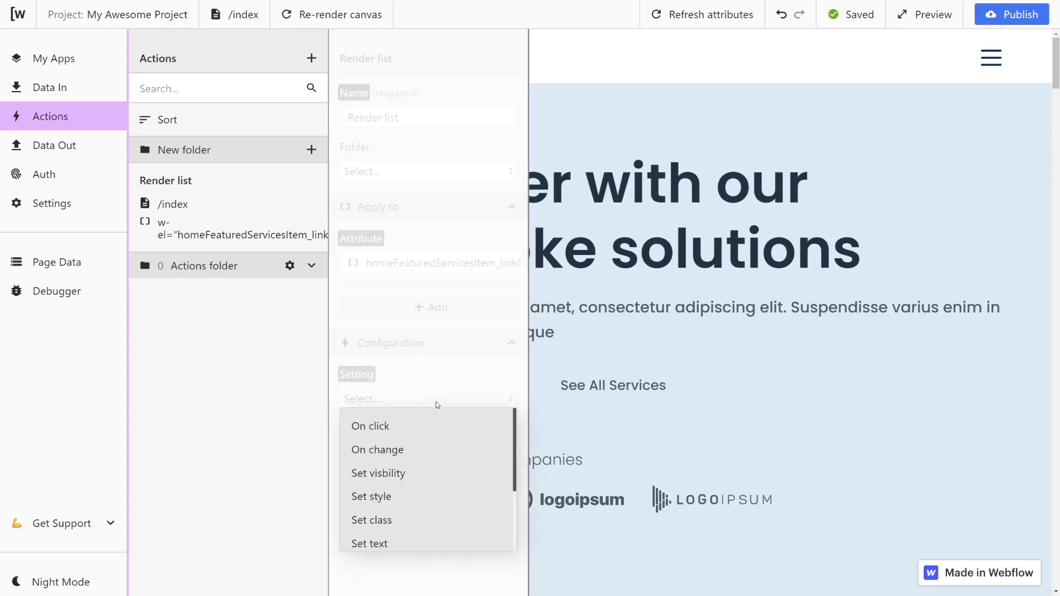
{"action": "scroll", "coordinate": [426, 498], "scroll_direction": "down", "scroll_amount": 3}
{"action": "left_click", "coordinate": [414, 509]}
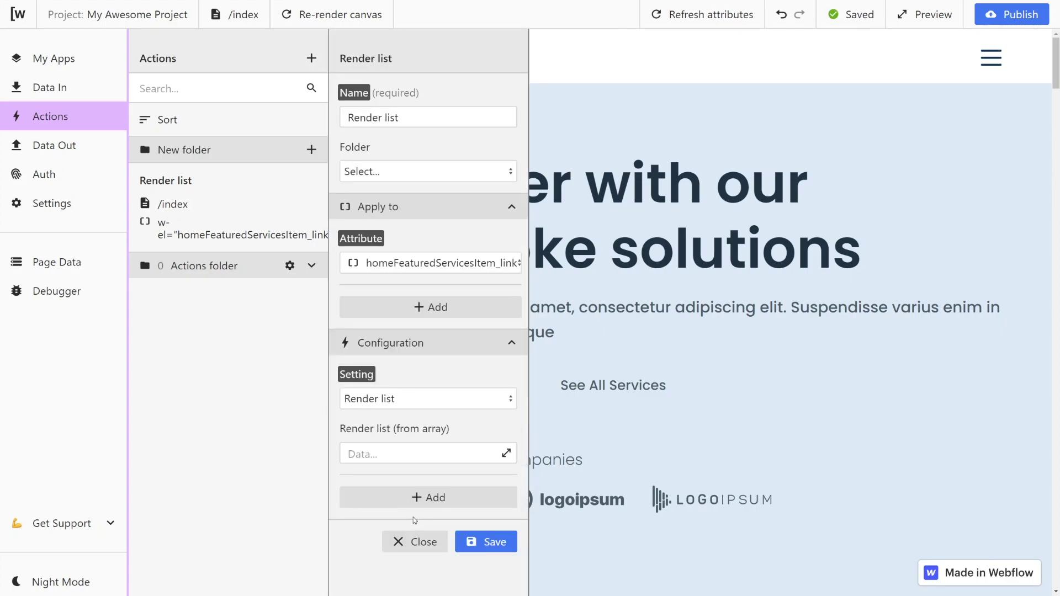
- Set the Render list array to {{r.1.d}} from the results of the Get Content Calendar request
{"action": "left_click", "coordinate": [414, 454]}
{"action": "left_click", "coordinate": [506, 453]}
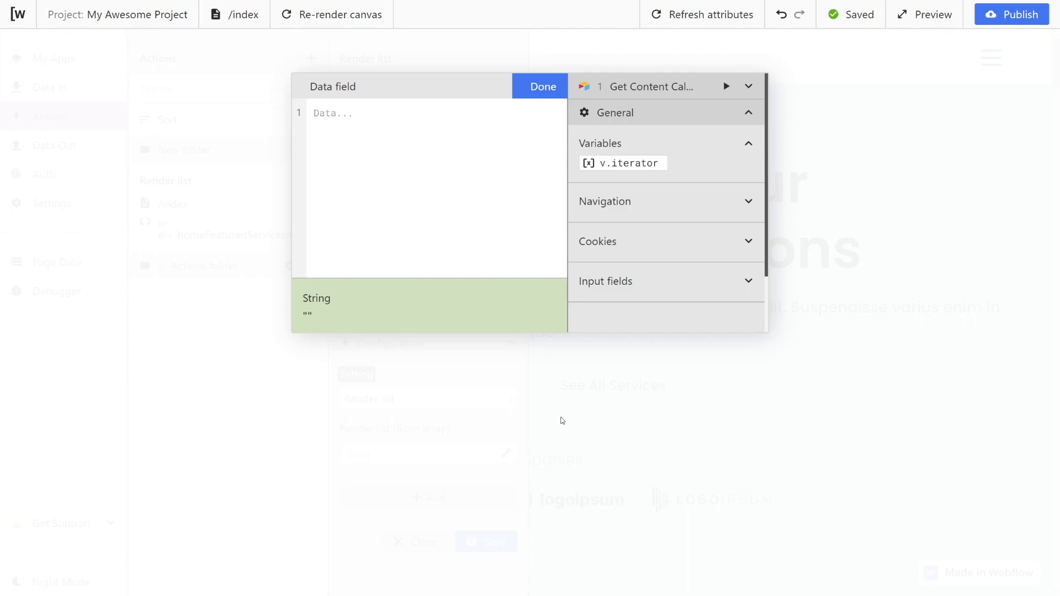
{"action": "left_click", "coordinate": [727, 86]}
{"action": "left_click", "coordinate": [748, 86]}
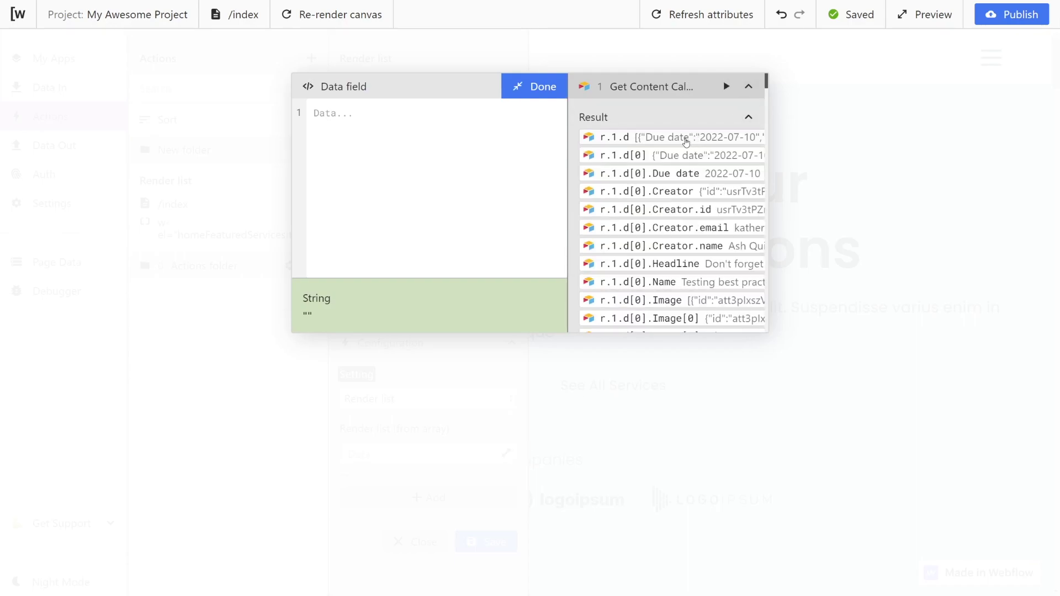
{"action": "left_click", "coordinate": [687, 142]}
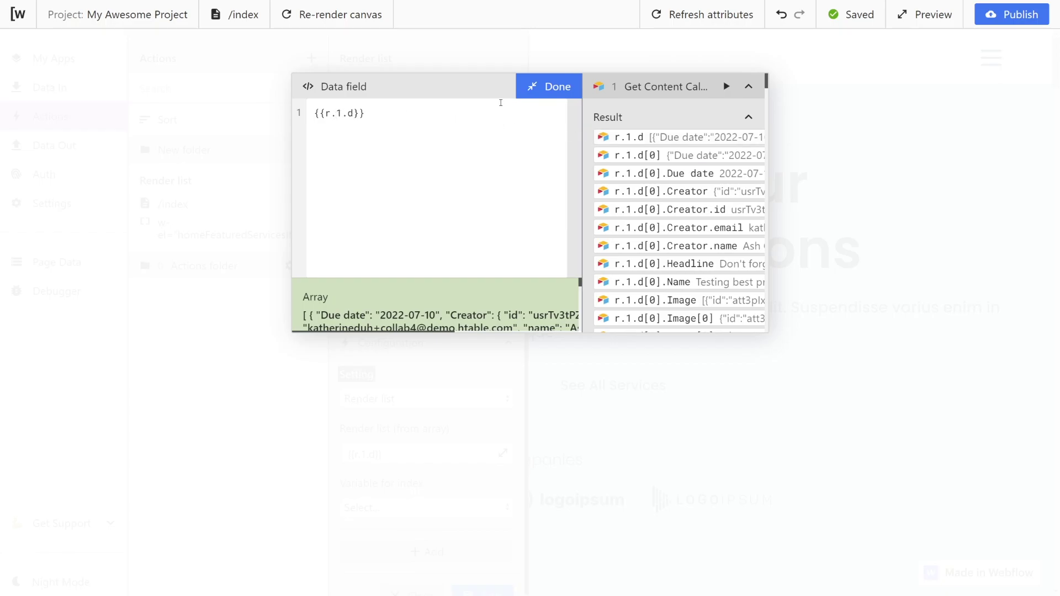
{"action": "left_click", "coordinate": [558, 113]}
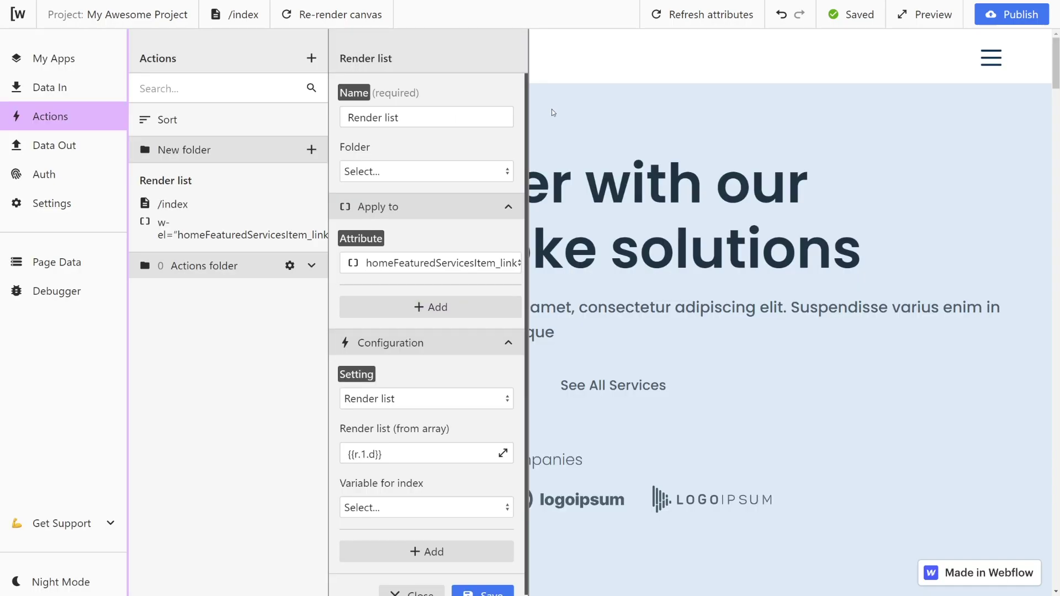
- Choose v.iterator as the variable for index, save the Render list action, and check the repeated service cards on the page
{"action": "left_click", "coordinate": [465, 507]}
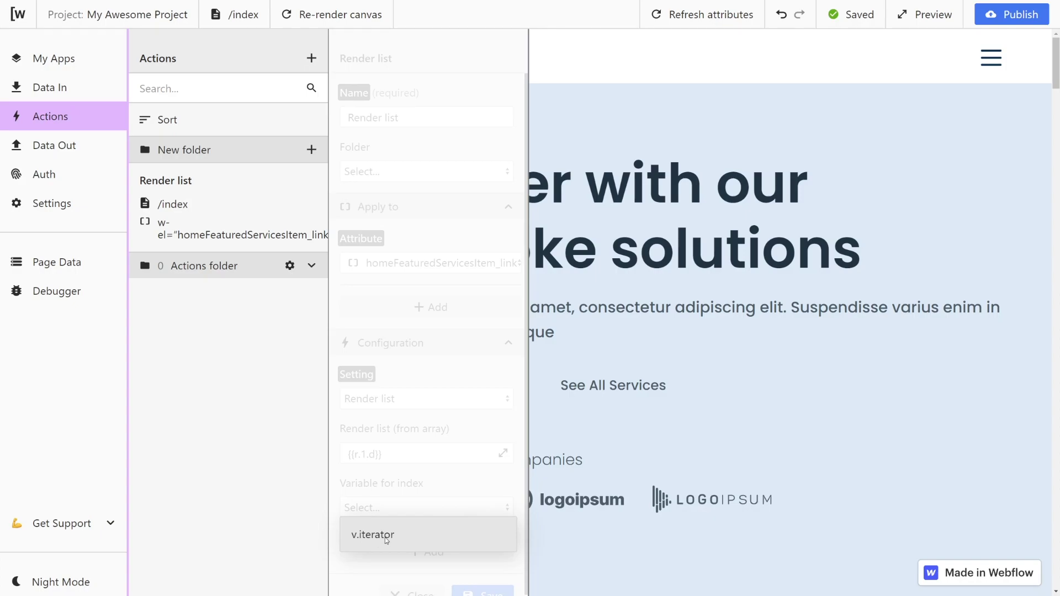
{"action": "left_click", "coordinate": [370, 534]}
{"action": "scroll", "coordinate": [386, 530], "scroll_direction": "down", "scroll_amount": 1}
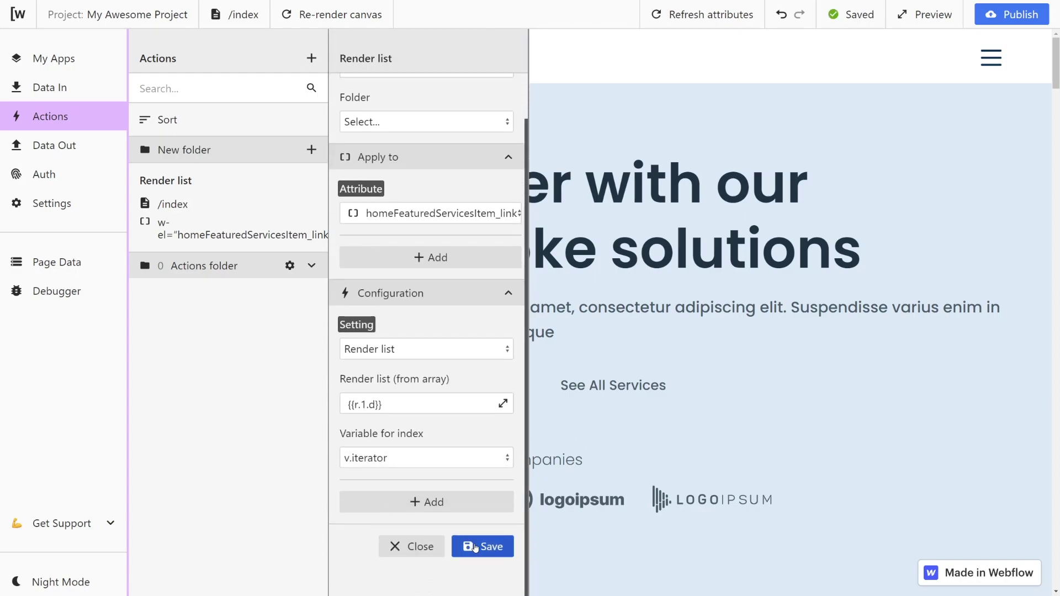
{"action": "left_click", "coordinate": [469, 546]}
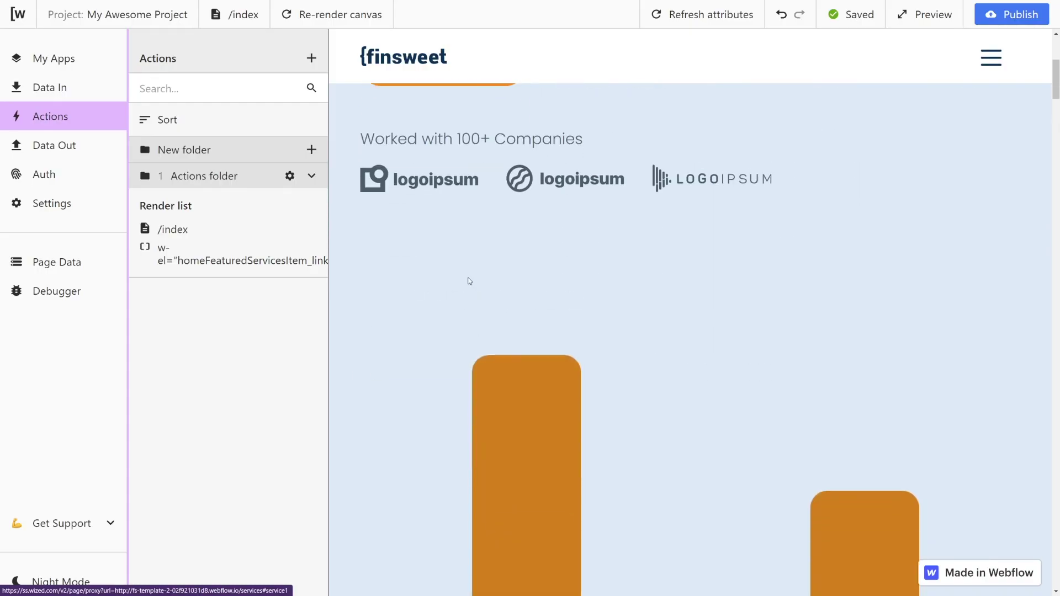
{"action": "scroll", "coordinate": [466, 281], "scroll_direction": "down", "scroll_amount": 8}
{"action": "scroll", "coordinate": [462, 286], "scroll_direction": "down", "scroll_amount": 6}
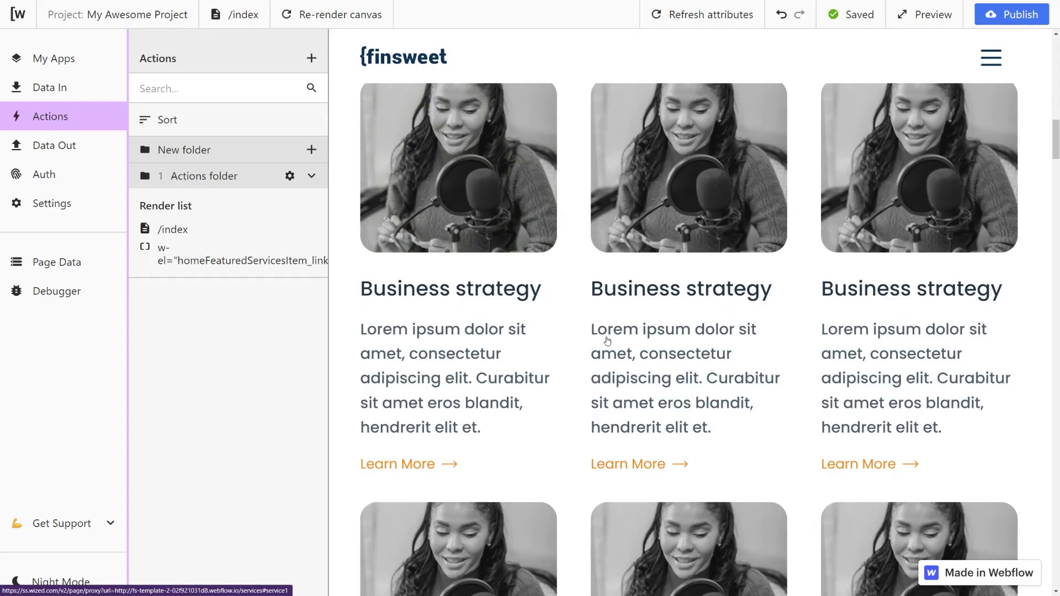
{"action": "scroll", "coordinate": [607, 340], "scroll_direction": "down", "scroll_amount": 3}
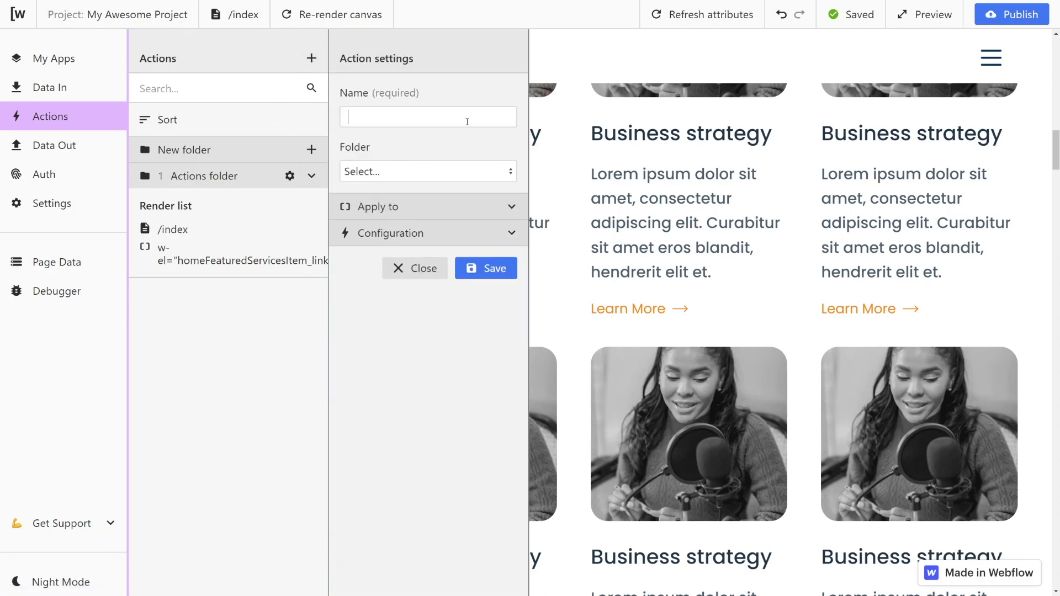
- Create a new action named "Change heading" and apply it to the headingSmall attribute
{"action": "type", "text": "heading"}
{"action": "left_click", "coordinate": [502, 208]}
{"action": "left_click", "coordinate": [449, 259]}
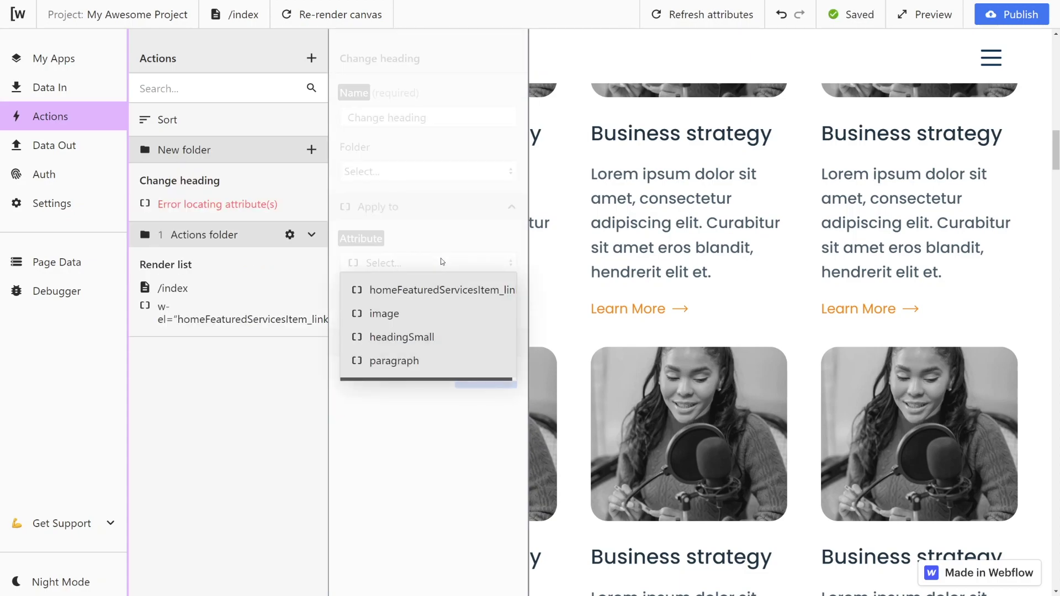
{"action": "left_click", "coordinate": [420, 336]}
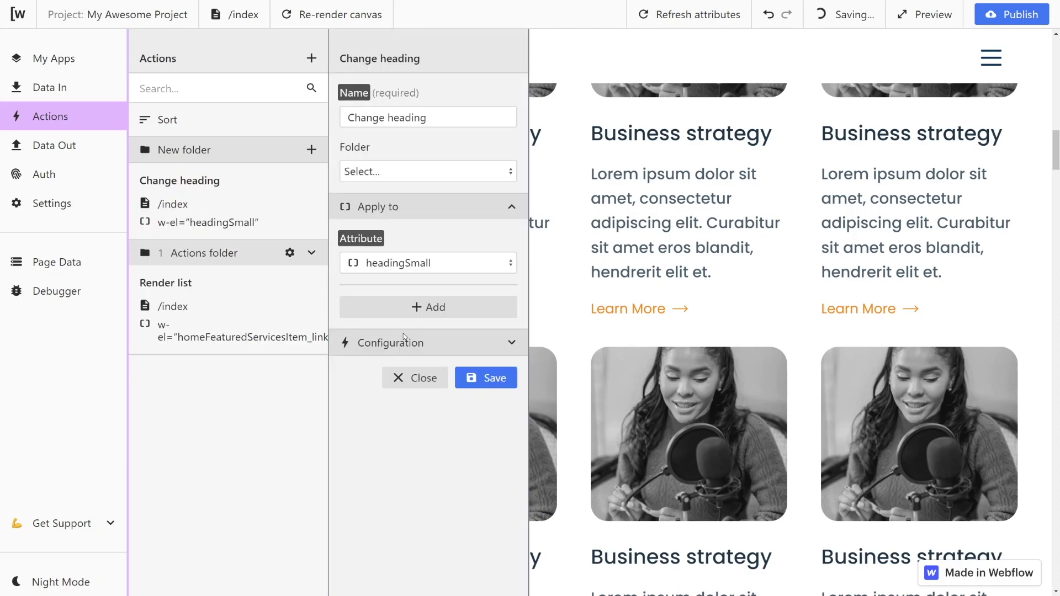
- Configure the Change heading action with the Set text setting and the Plain text type
{"action": "left_click", "coordinate": [493, 344]}
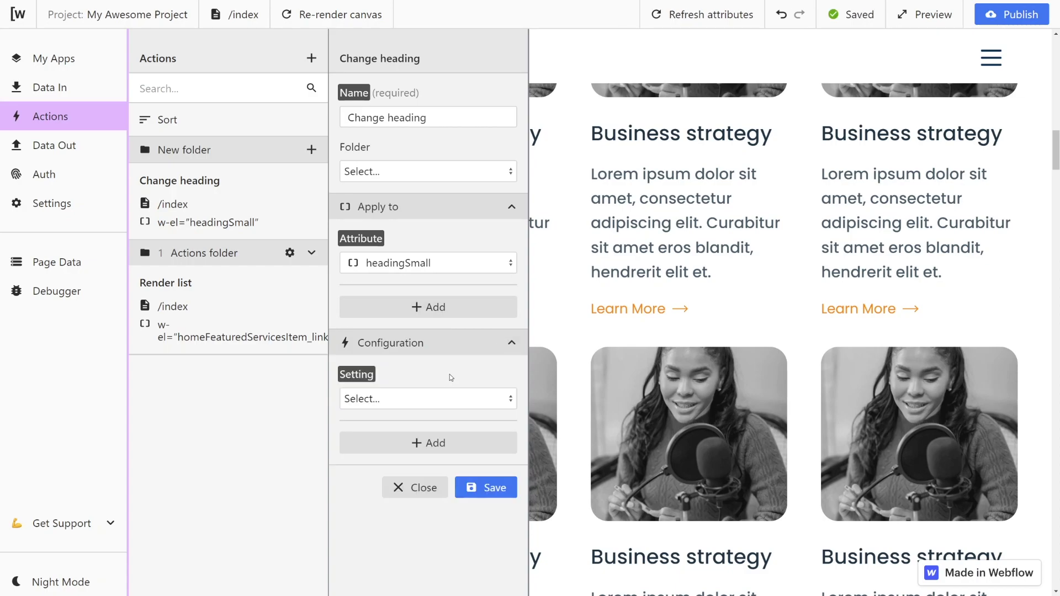
{"action": "left_click", "coordinate": [398, 399]}
{"action": "left_click", "coordinate": [381, 442]}
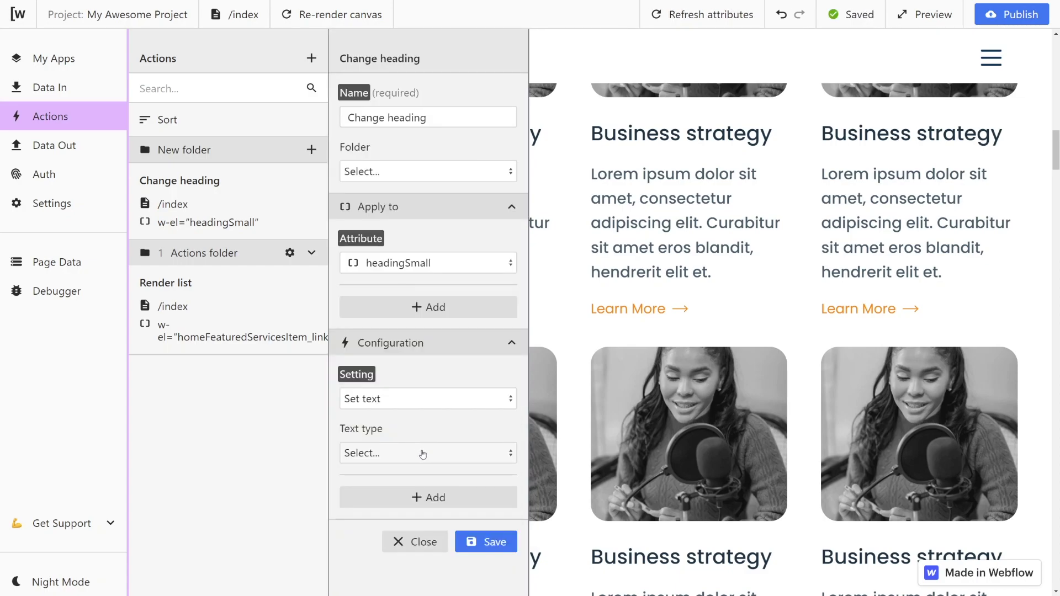
{"action": "left_click", "coordinate": [444, 462]}
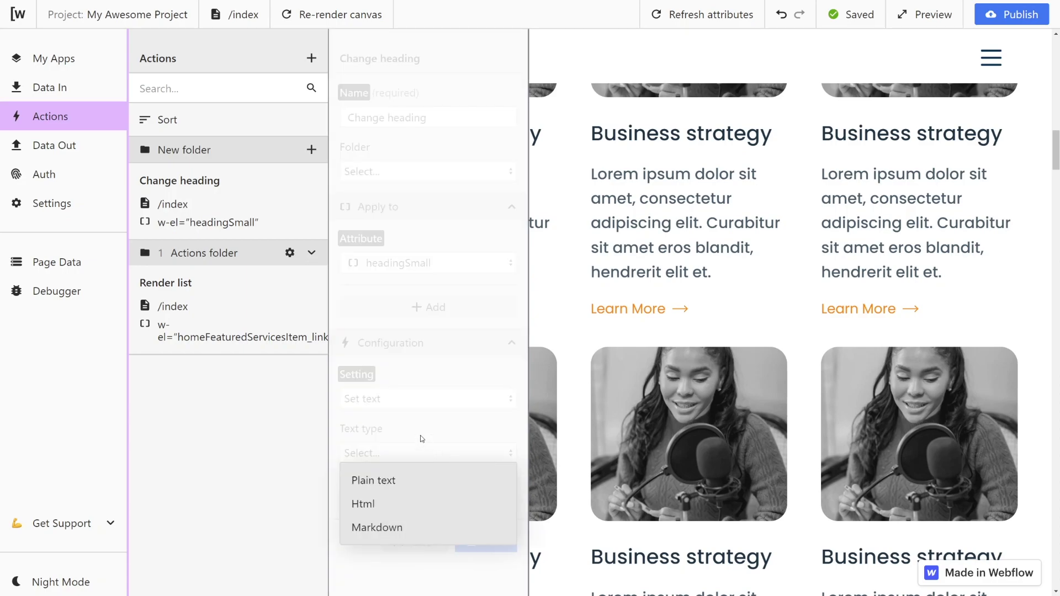
{"action": "left_click", "coordinate": [376, 483]}
- Set the action's text to the request's Headline field indexed by the iterator variable, {{r.1.d[v.iterator].Headline}}
{"action": "left_click", "coordinate": [393, 509]}
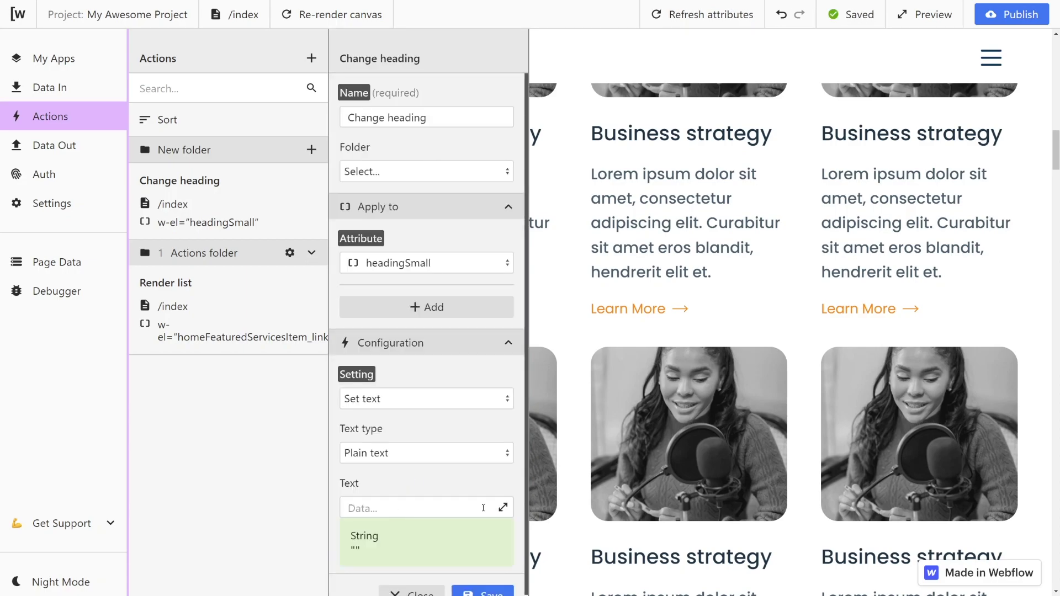
{"action": "left_click", "coordinate": [502, 509]}
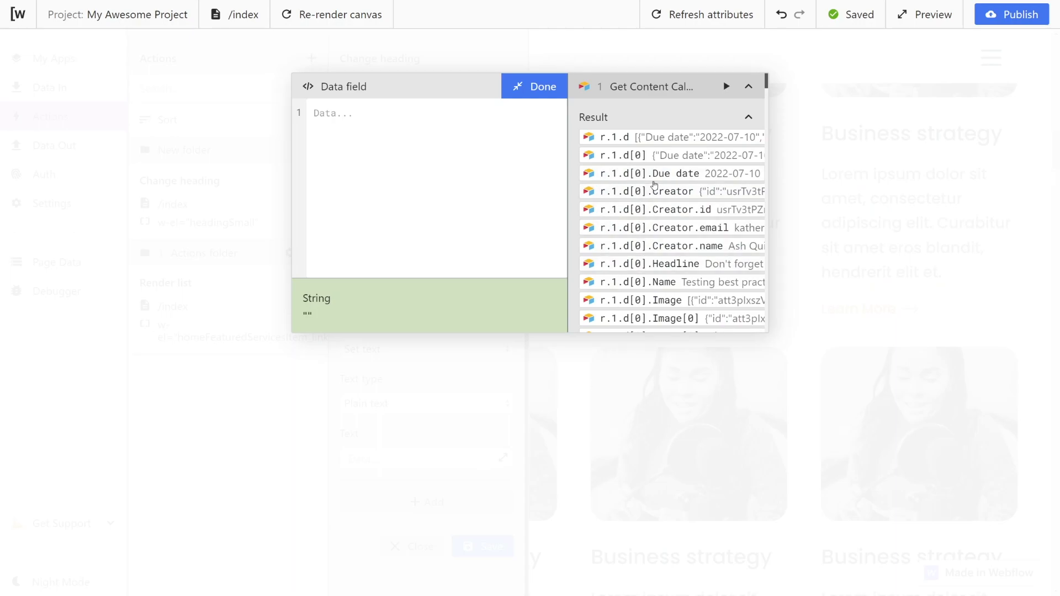
{"action": "left_click", "coordinate": [671, 265]}
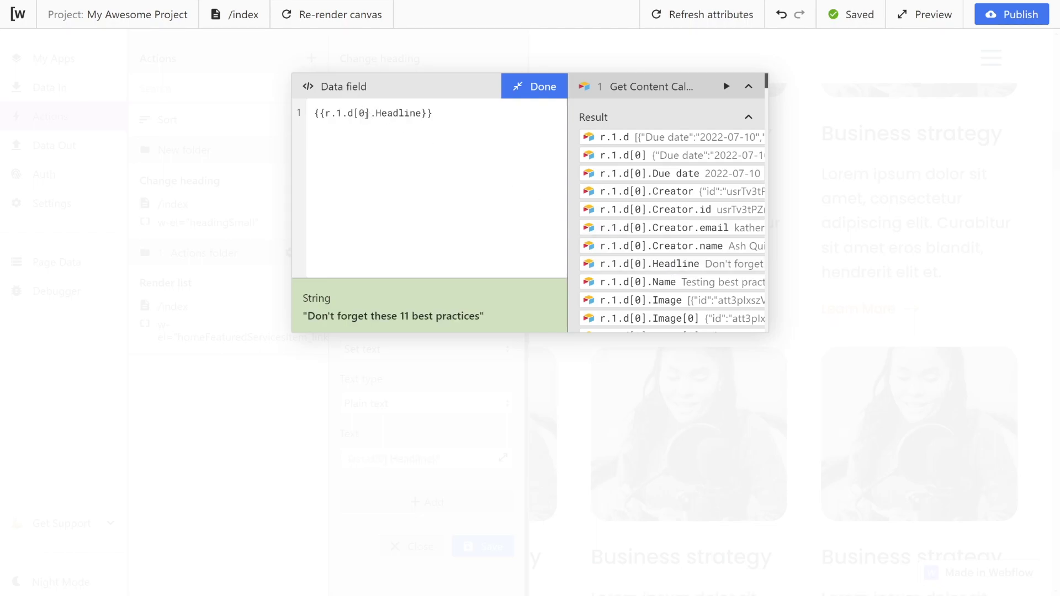
{"action": "key", "text": "BackSpace"}
{"action": "scroll", "coordinate": [677, 243], "scroll_direction": "down", "scroll_amount": 10}
{"action": "scroll", "coordinate": [677, 243], "scroll_direction": "down", "scroll_amount": 20}
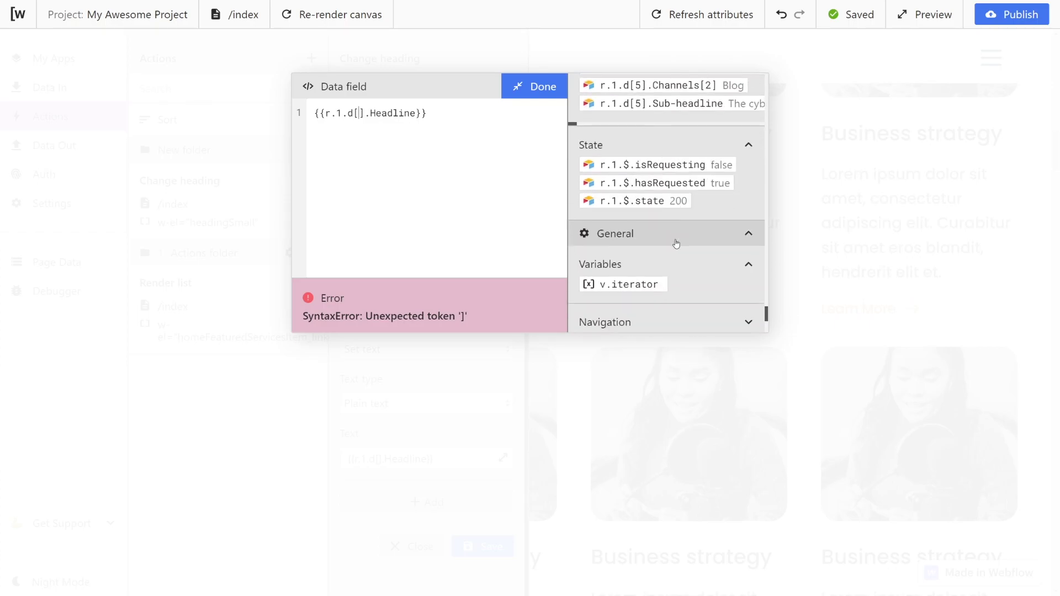
{"action": "left_click", "coordinate": [635, 290]}
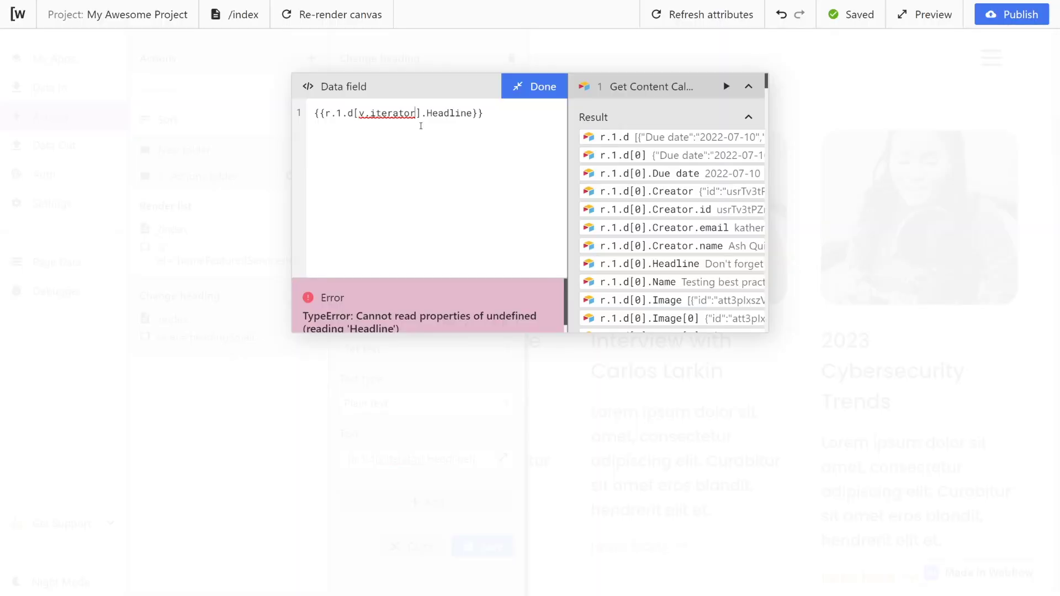
- Try the fixed indexes 2 and 3 in place of v.iterator in the Headline expression
{"action": "left_click_drag", "start_coordinate": [416, 115], "coordinate": [365, 115]}
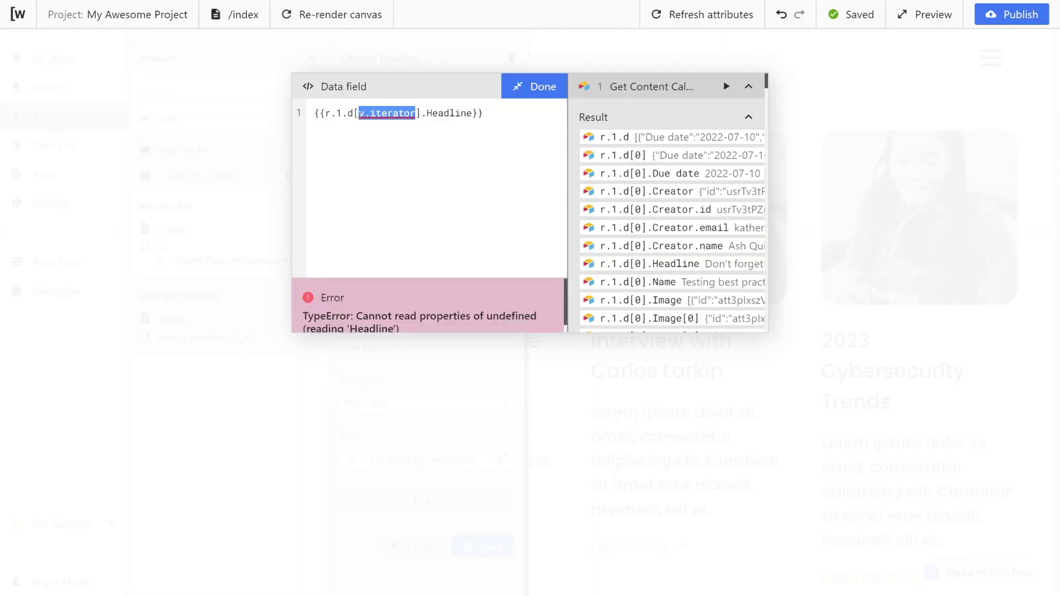
{"action": "type", "text": "i"}
{"action": "key", "text": "BackSpace"}
{"action": "type", "text": "2"}
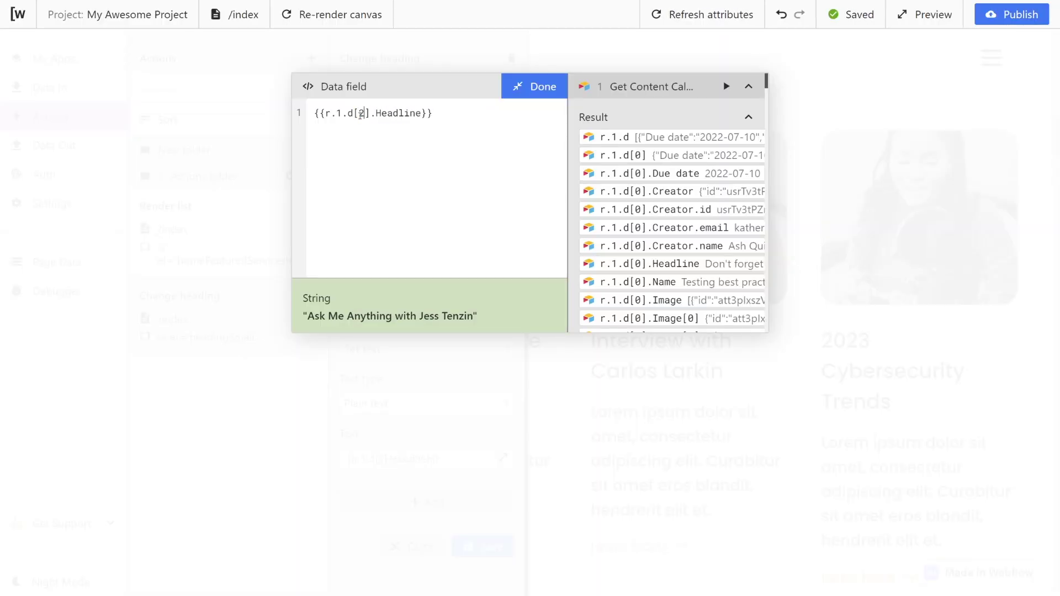
{"action": "key", "text": "BackSpace"}
{"action": "type", "text": "3"}
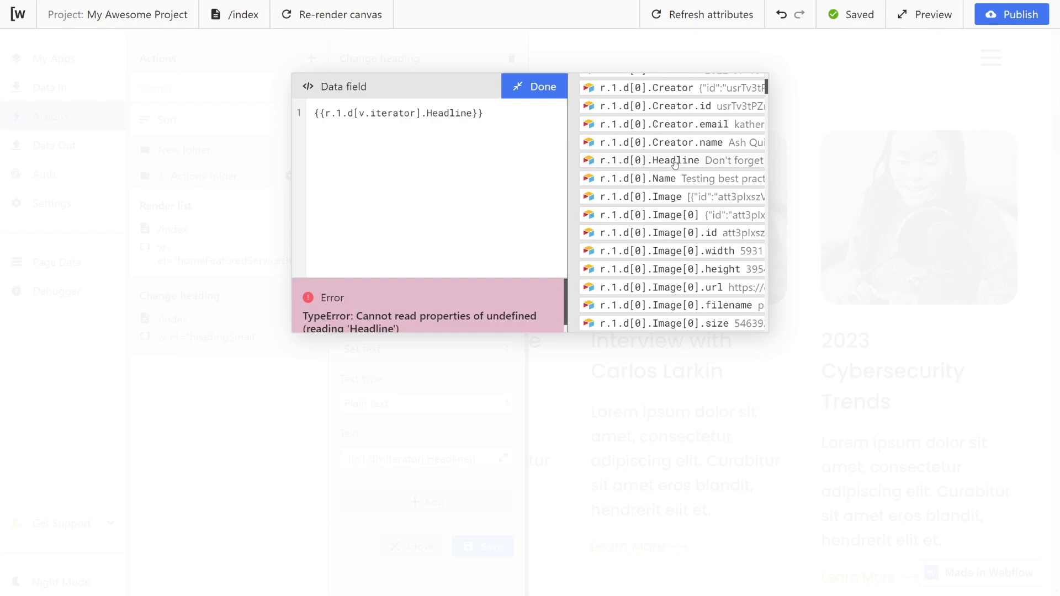
- Review the indexed records in the request results, save the Change heading action, and check the card headings on the page
{"action": "scroll", "coordinate": [674, 164], "scroll_direction": "down", "scroll_amount": 10}
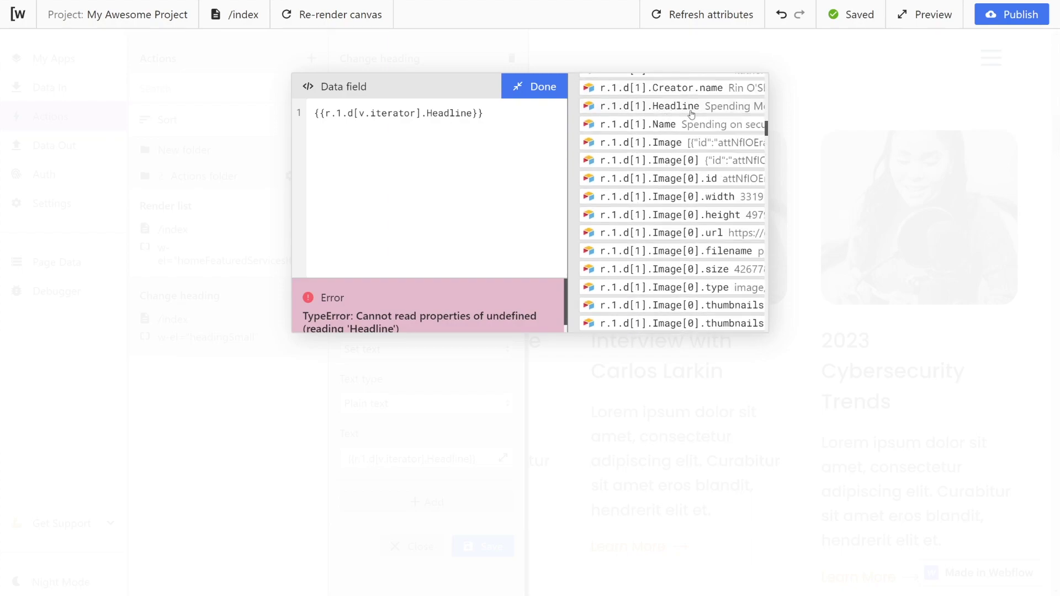
{"action": "scroll", "coordinate": [661, 150], "scroll_direction": "down", "scroll_amount": 12}
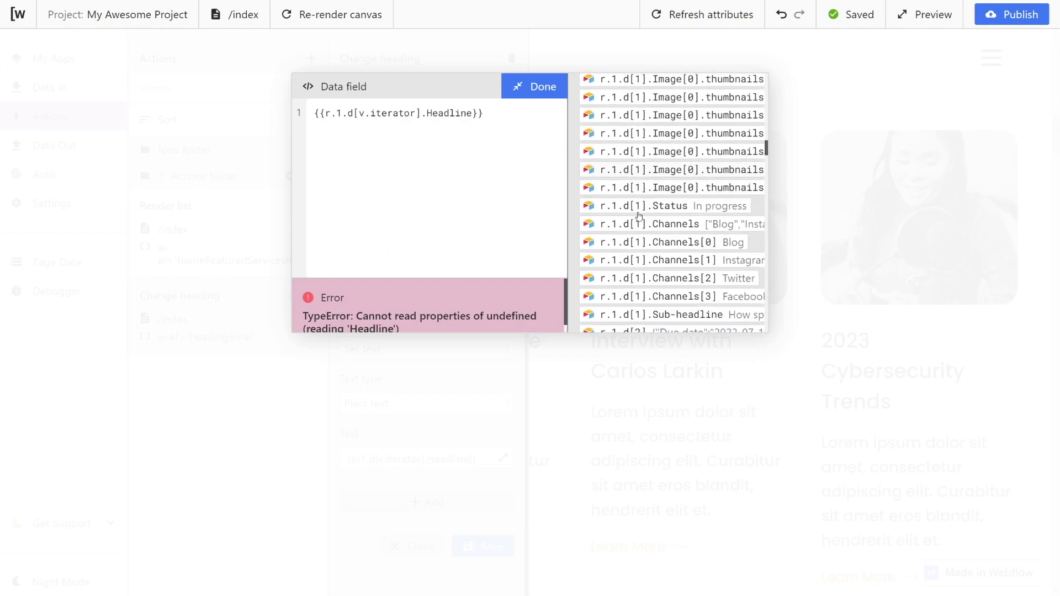
{"action": "scroll", "coordinate": [638, 216], "scroll_direction": "down", "scroll_amount": 3}
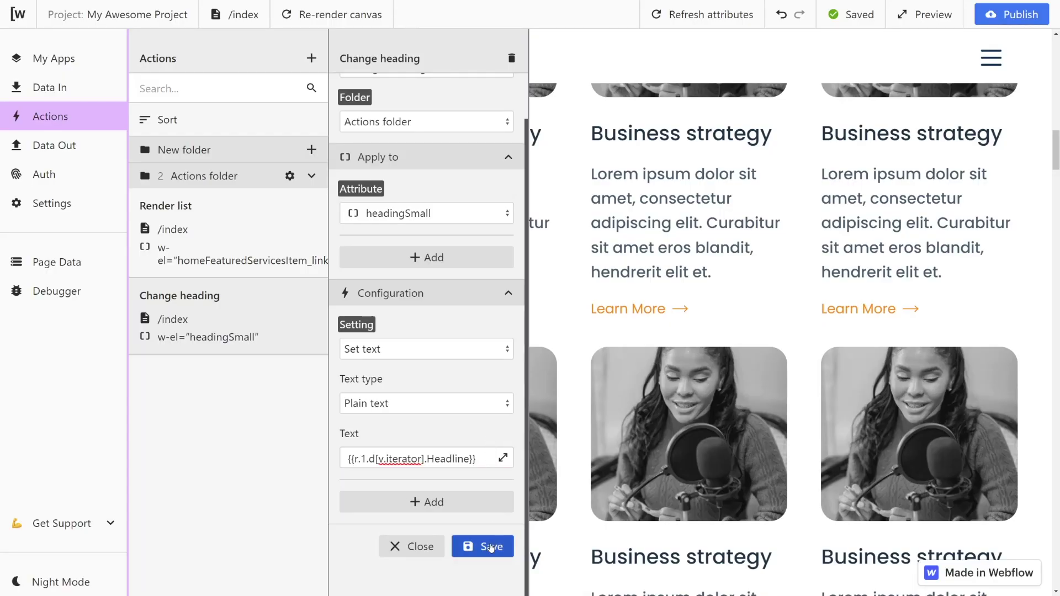
{"action": "left_click", "coordinate": [491, 547]}
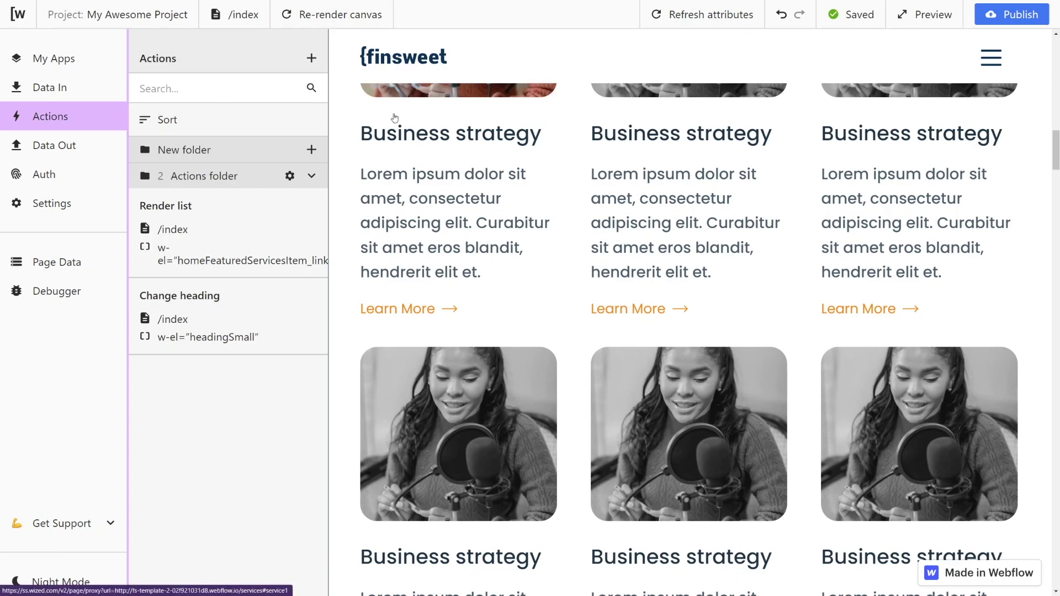
{"action": "scroll", "coordinate": [396, 119], "scroll_direction": "down", "scroll_amount": 15}
{"action": "scroll", "coordinate": [540, 323], "scroll_direction": "down", "scroll_amount": 10}
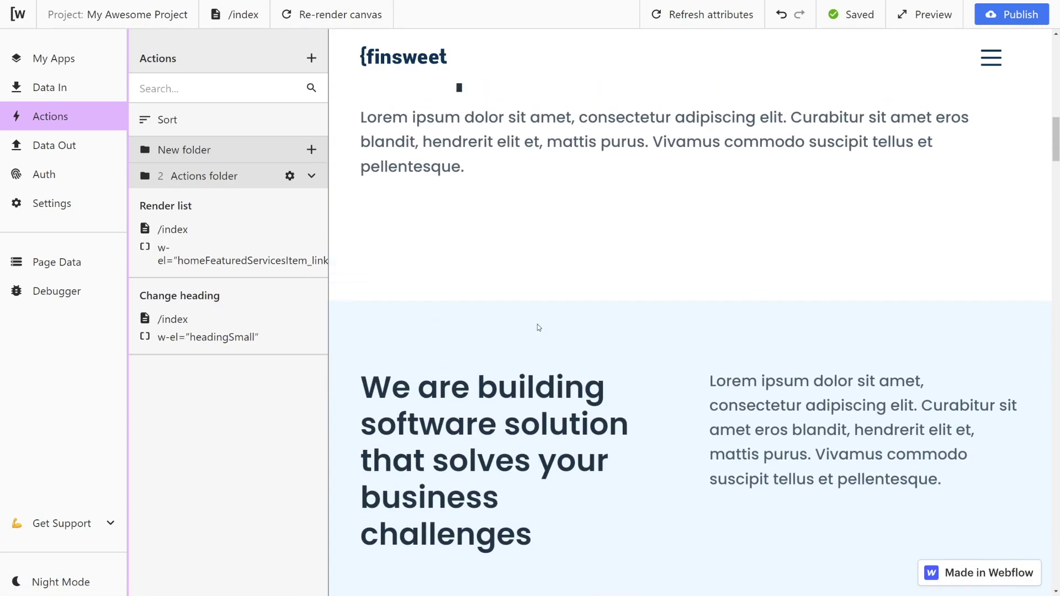
{"action": "scroll", "coordinate": [539, 324], "scroll_direction": "down", "scroll_amount": 2}
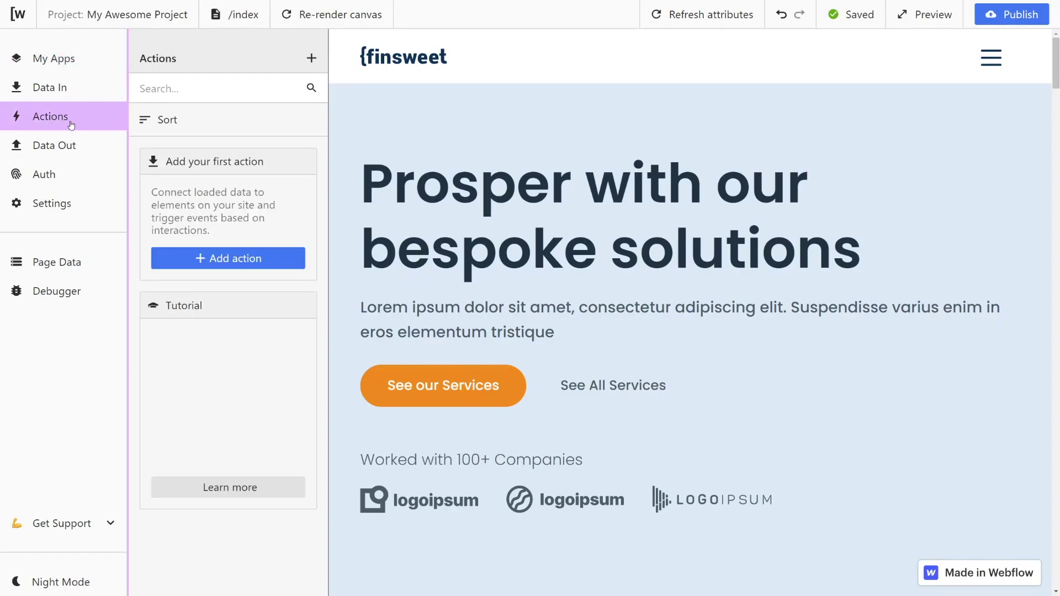
{"action": "left_click", "coordinate": [311, 59]}
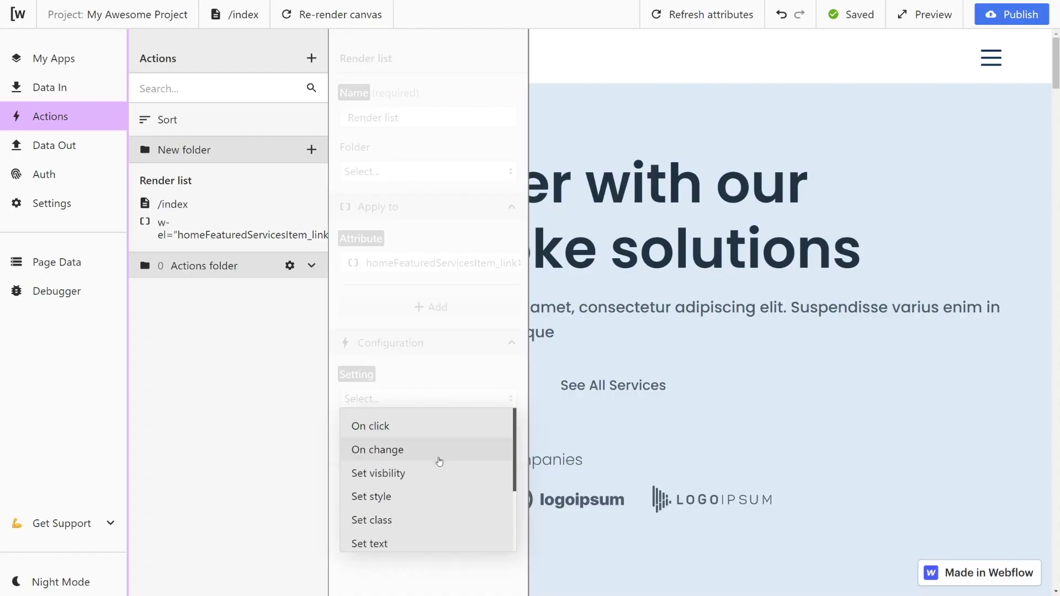
{"action": "scroll", "coordinate": [436, 470], "scroll_direction": "down", "scroll_amount": 3}
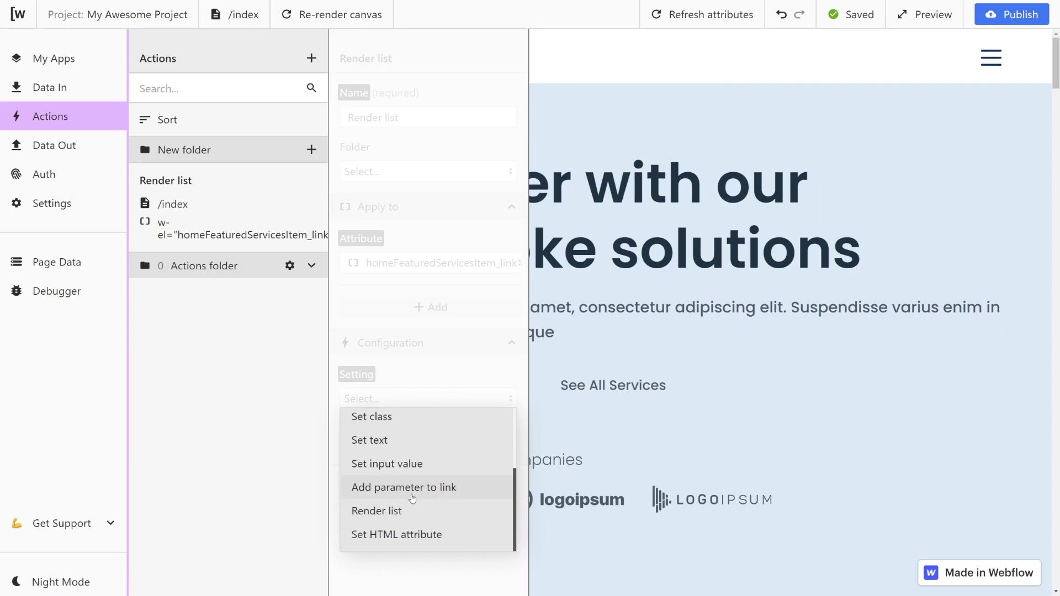
{"action": "left_click", "coordinate": [425, 511]}
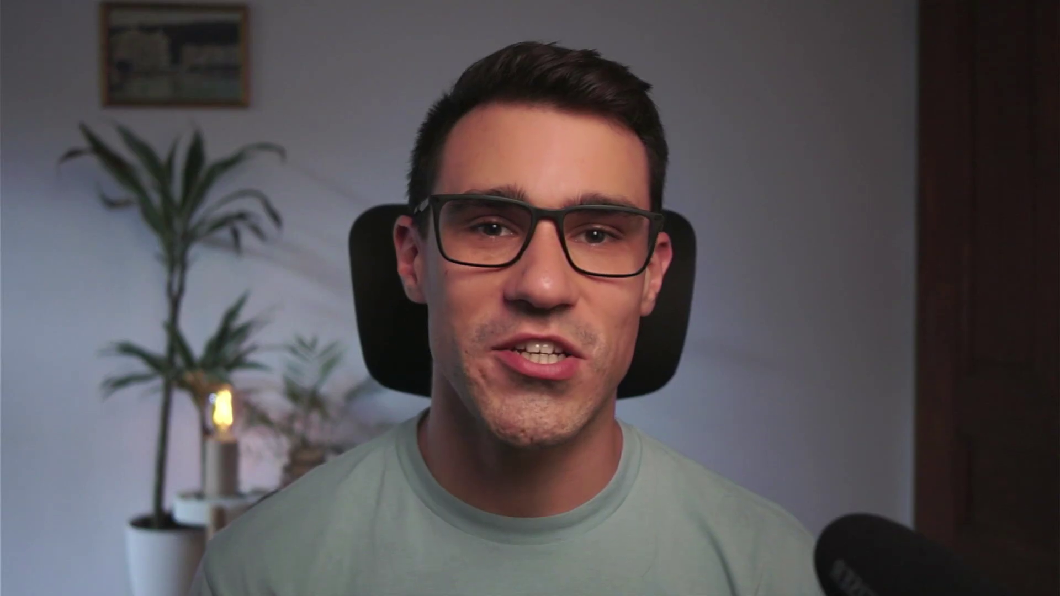